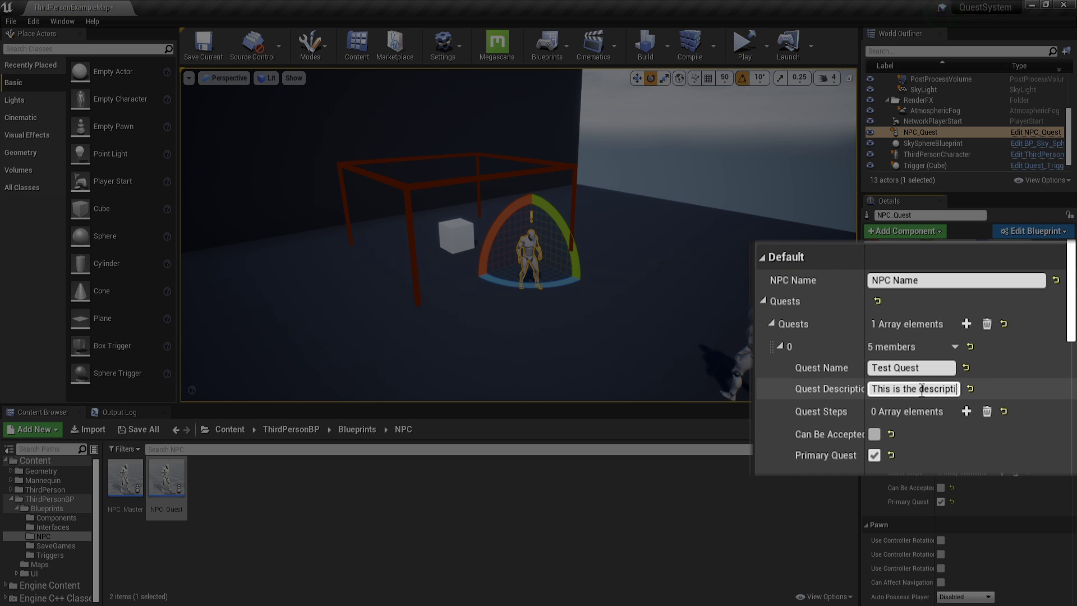
Finish the Test Quest description, add Step 1 with the Red Box trigger, and add another step
type("on.")
left_click(966, 411)
left_click(884, 455)
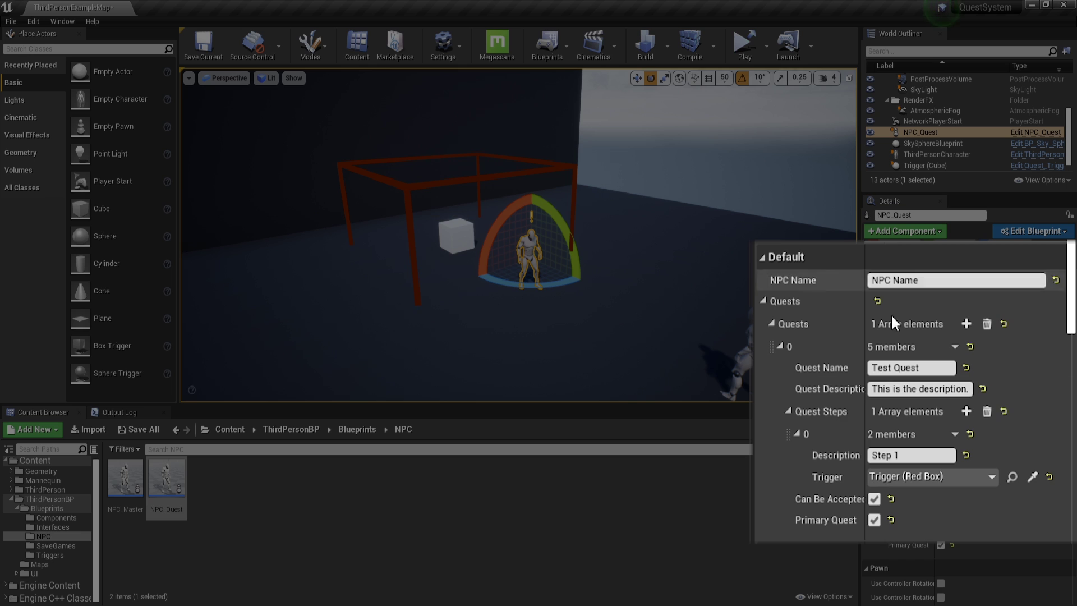
left_click(966, 411)
left_click(913, 514)
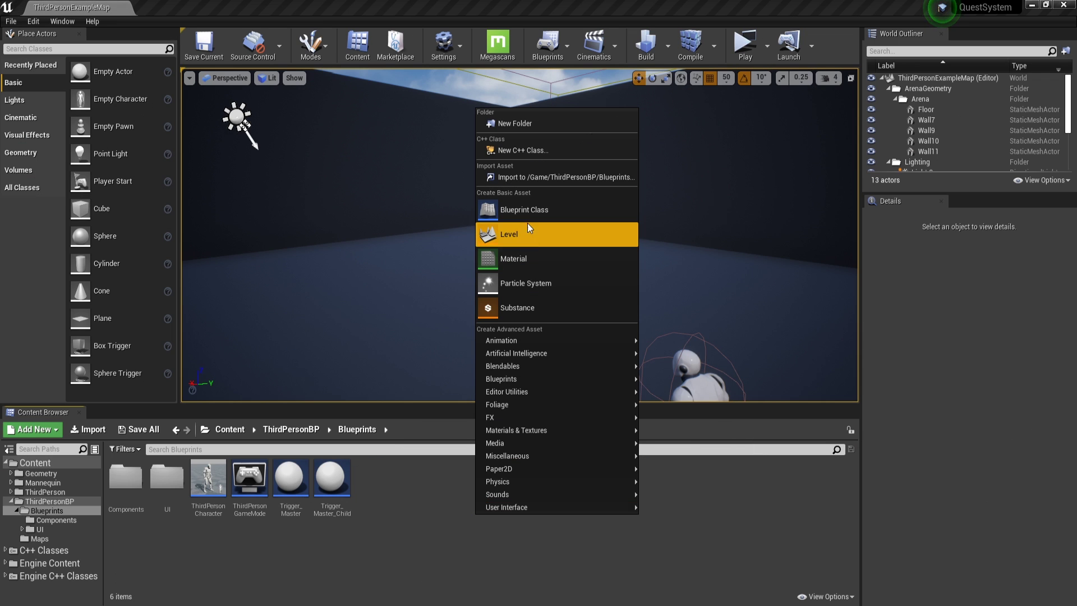
Create a Pawn blueprint class named NPC_Master
left_click(527, 223)
left_click(456, 220)
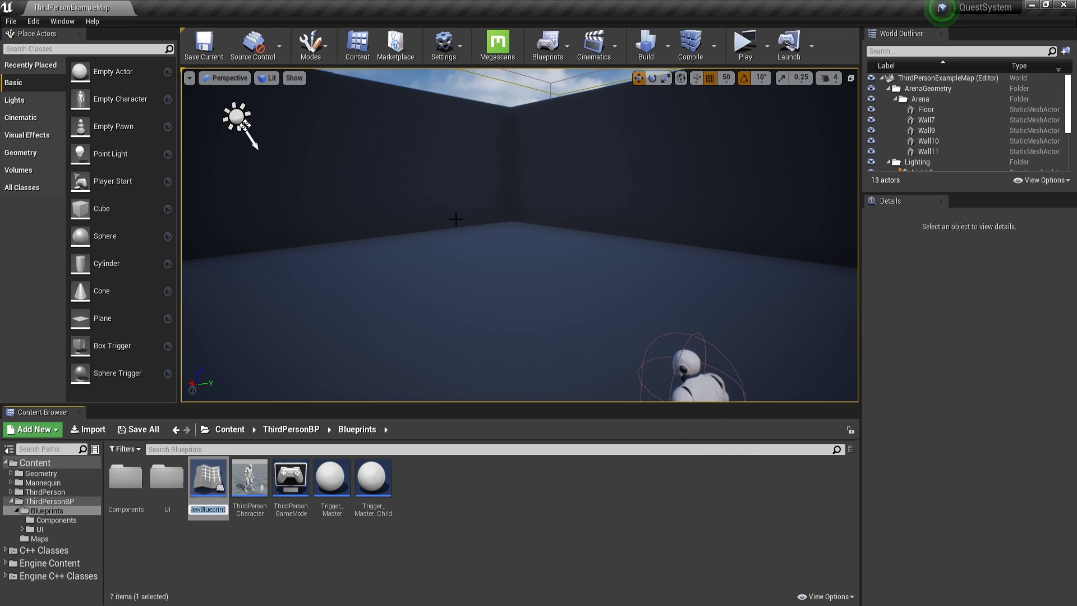
type("r")
key("Return")
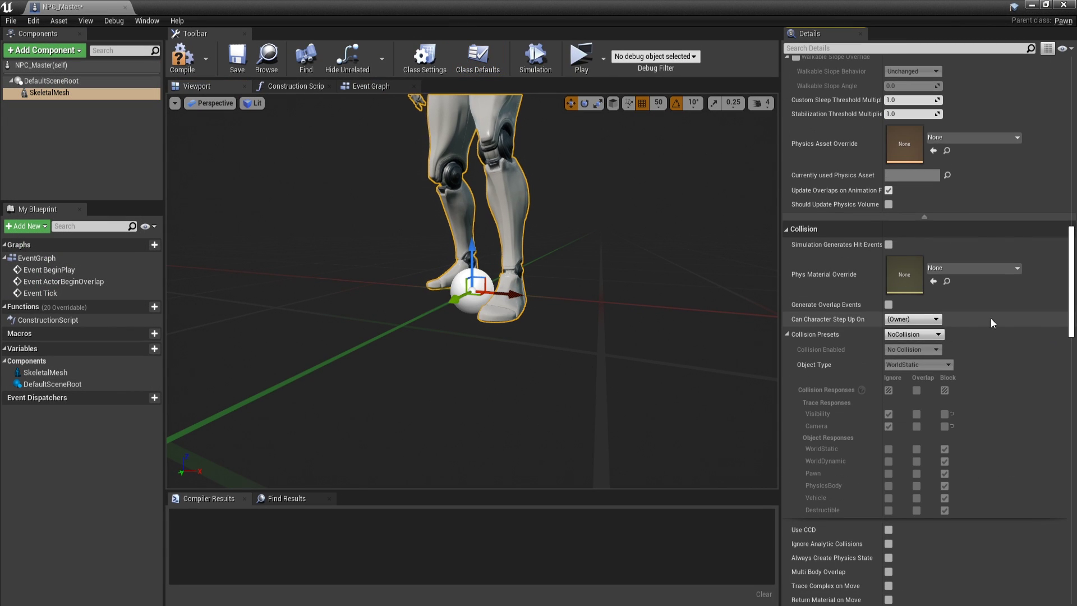
double_click(301, 7)
Create the NPC_Interface blueprint interface with an Interact function and implement it on NPC_Master
right_click(537, 496)
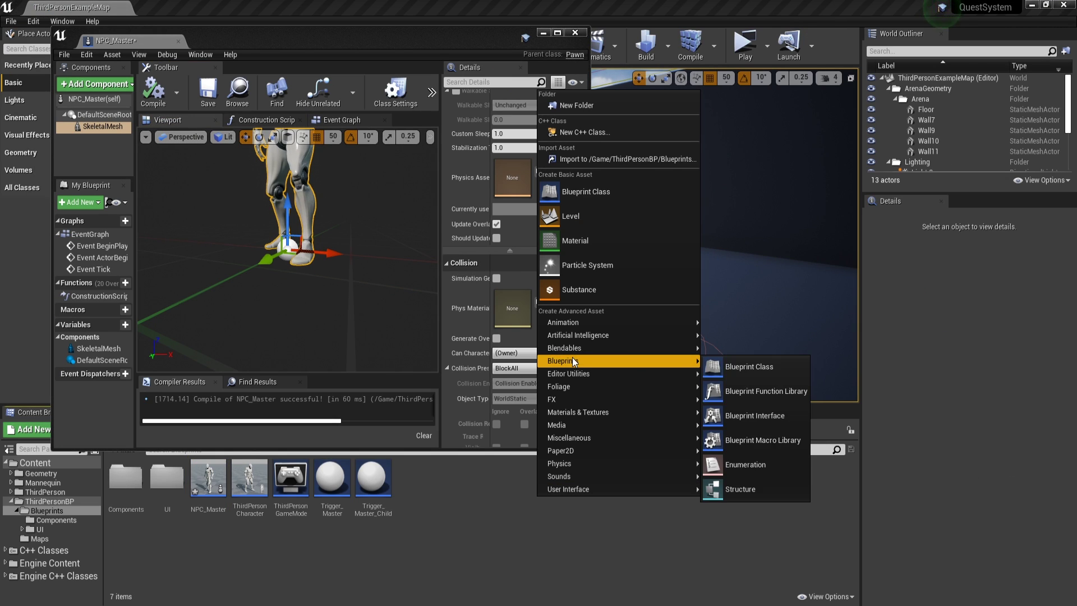
left_click(731, 410)
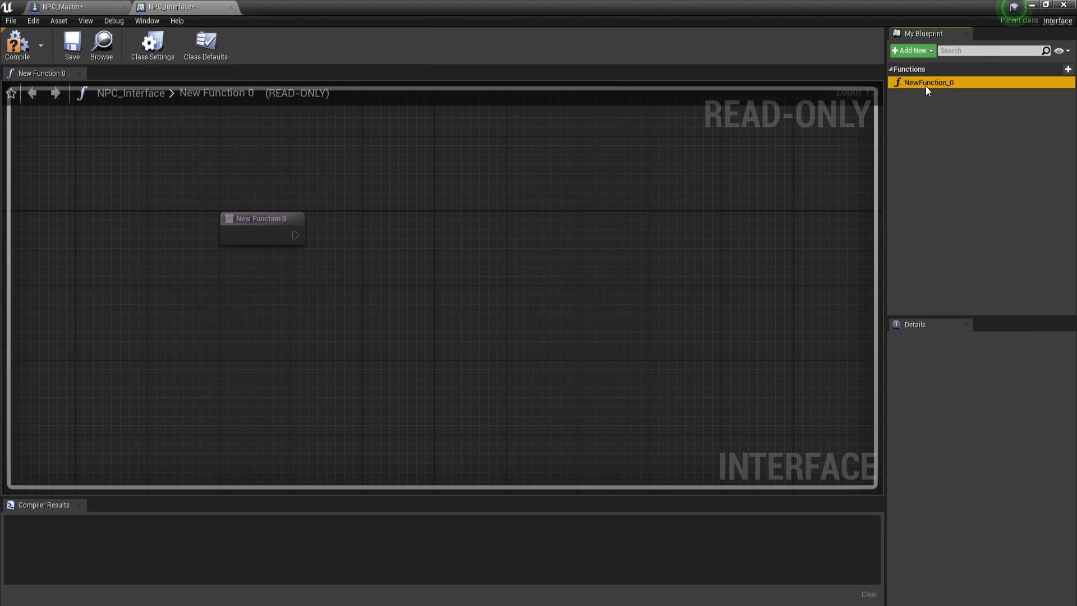
type("Inter")
key("Return")
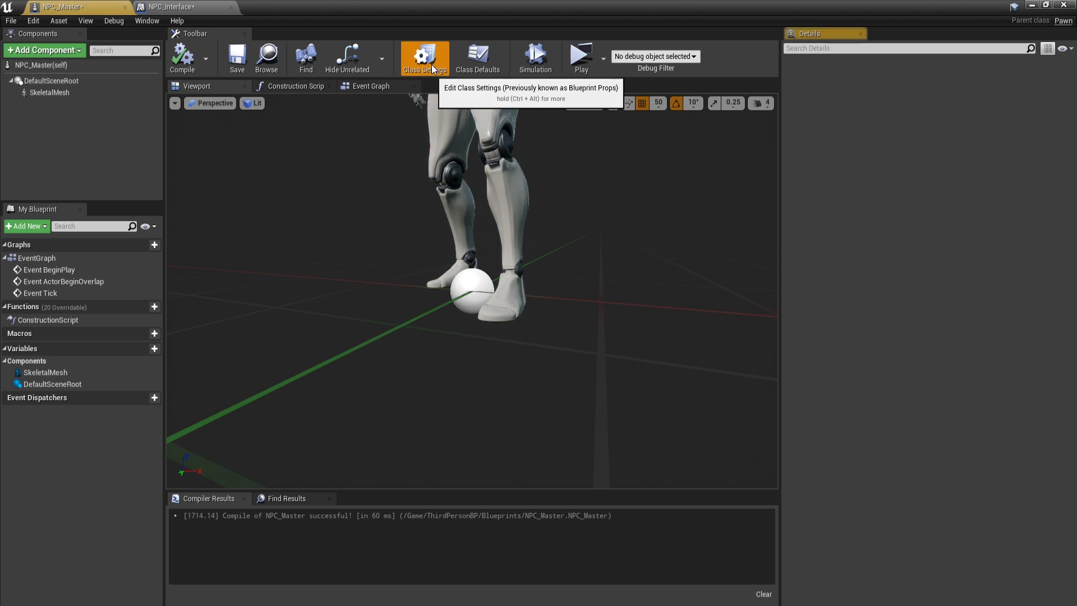
left_click(1049, 305)
type("NPC_I")
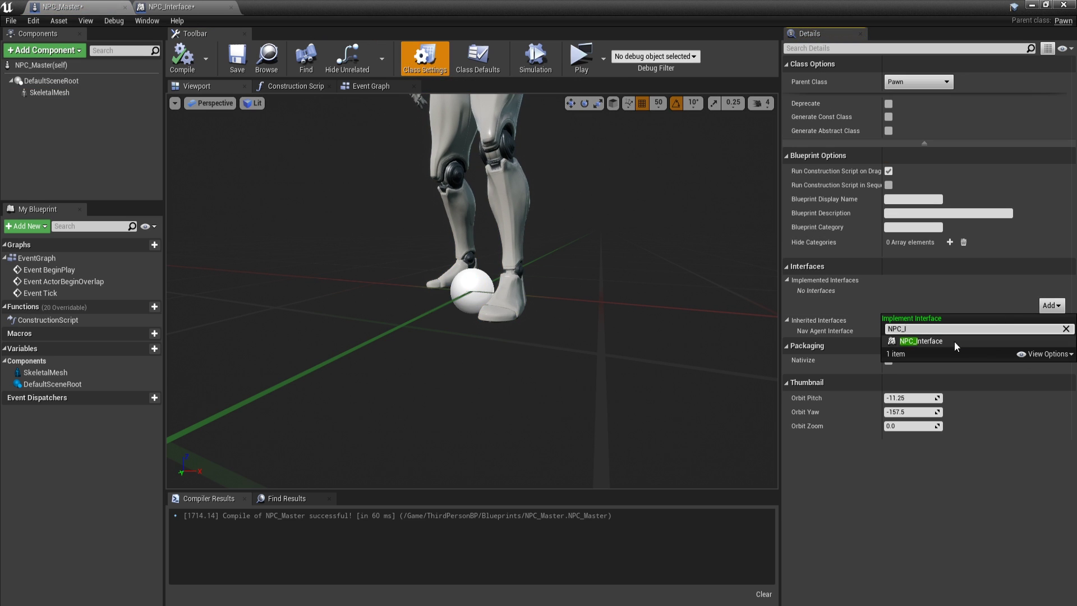
left_click(931, 341)
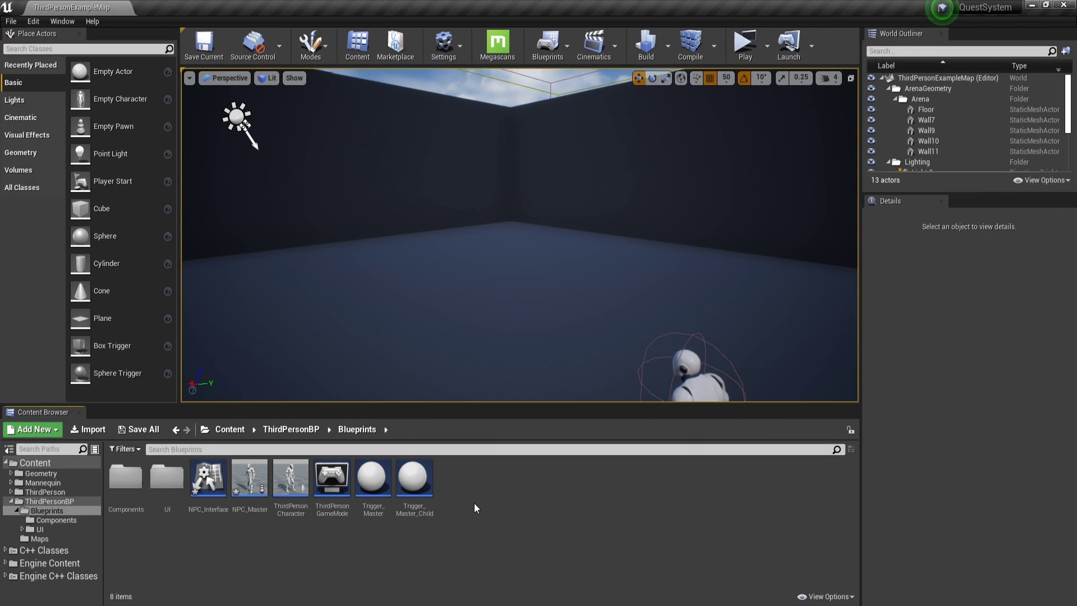
Create an NPC_Quest child of NPC_Master with an instance-editable Quests variable of type NPC Quest Holder
right_click(267, 485)
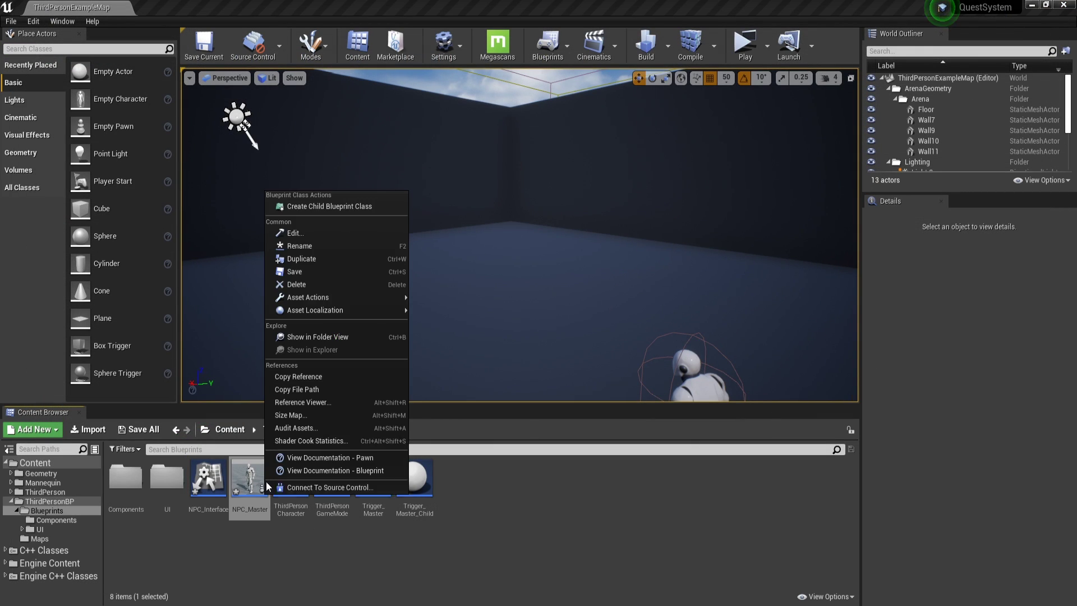
left_click(302, 206)
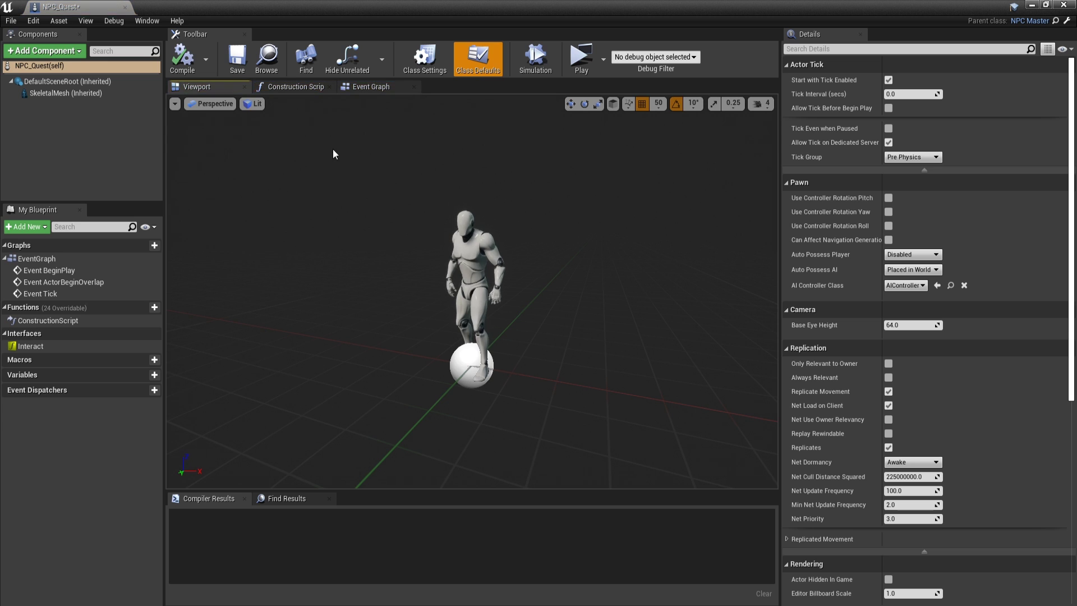
left_click(159, 375)
type("Quests")
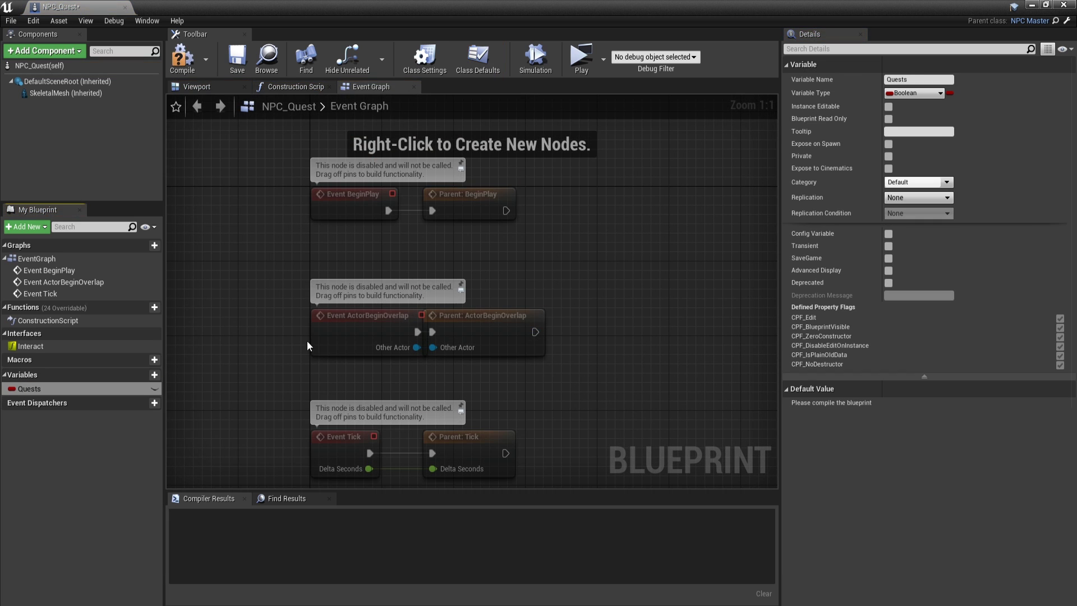
left_click(914, 93)
type("npc")
left_click(829, 137)
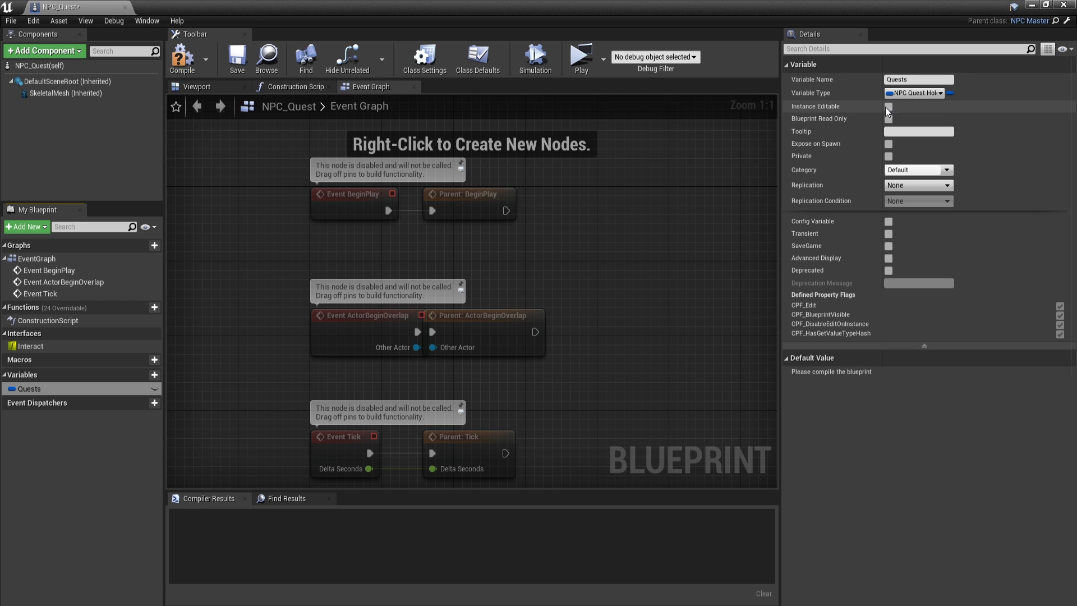
left_click(888, 107)
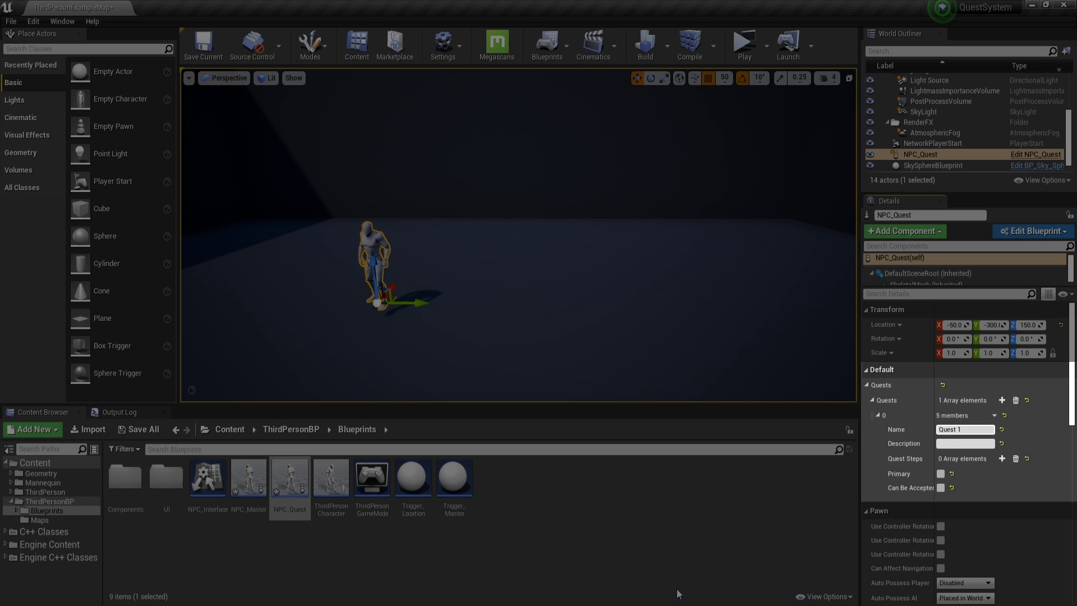
Place a second NPC_Quest in the level and name its quest 'Quest 2'
left_click_drag(290, 479, 457, 263)
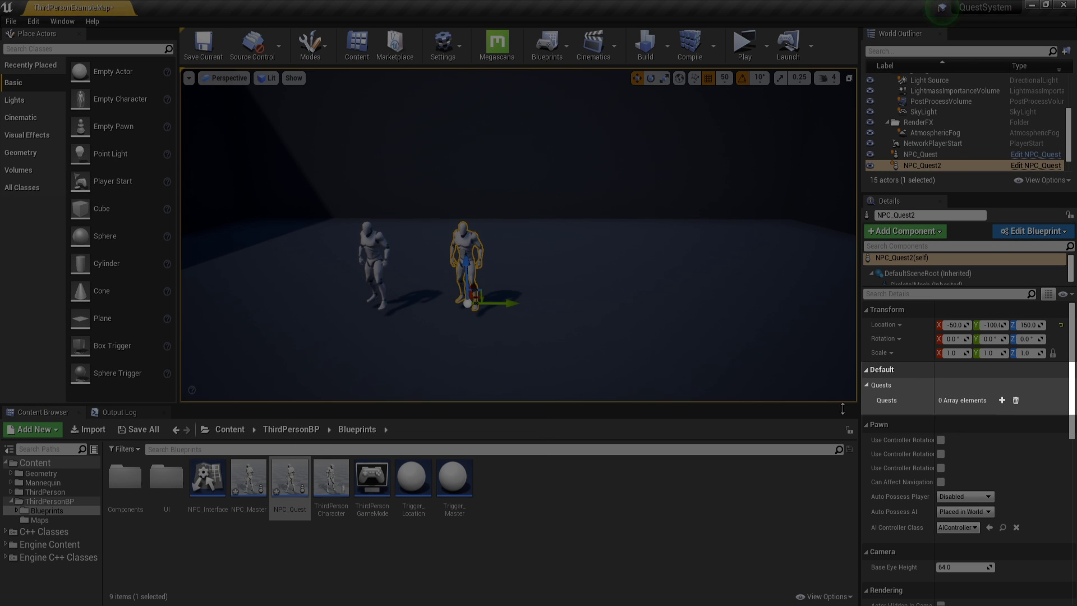
left_click(965, 429)
type("Quest 2")
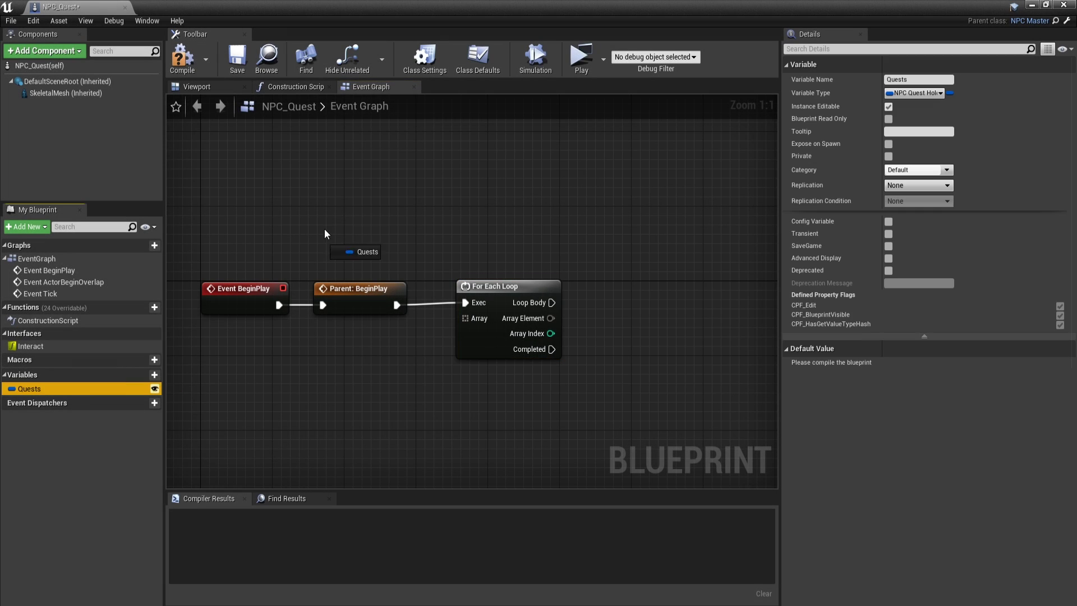
Loop over Quests and each quest's steps, checking each step trigger with Is Valid
left_click_drag(324, 228, 476, 322)
left_click(359, 241)
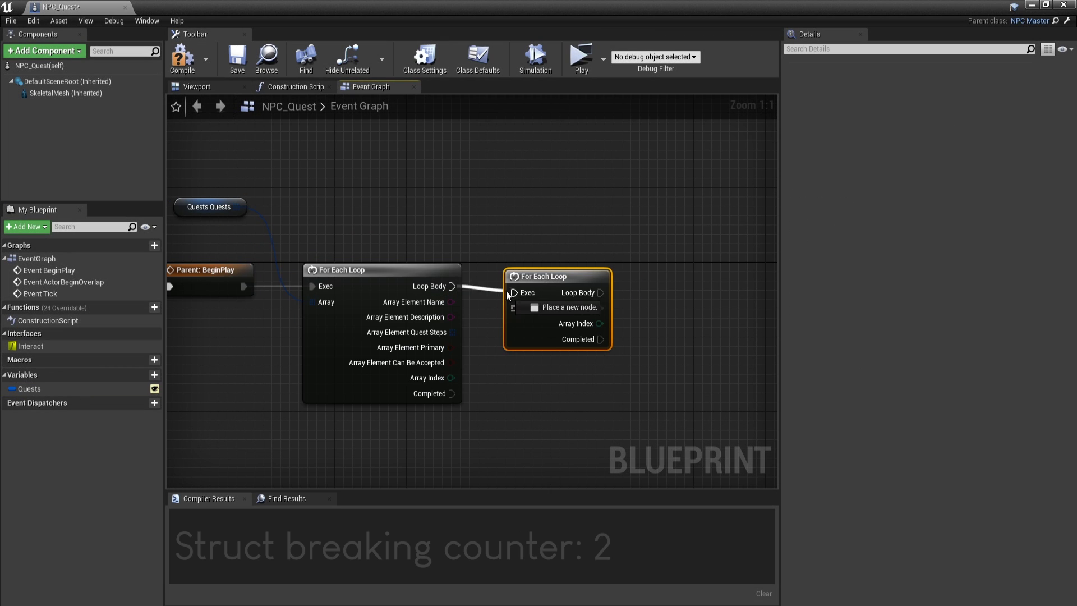
left_click_drag(441, 333, 533, 301)
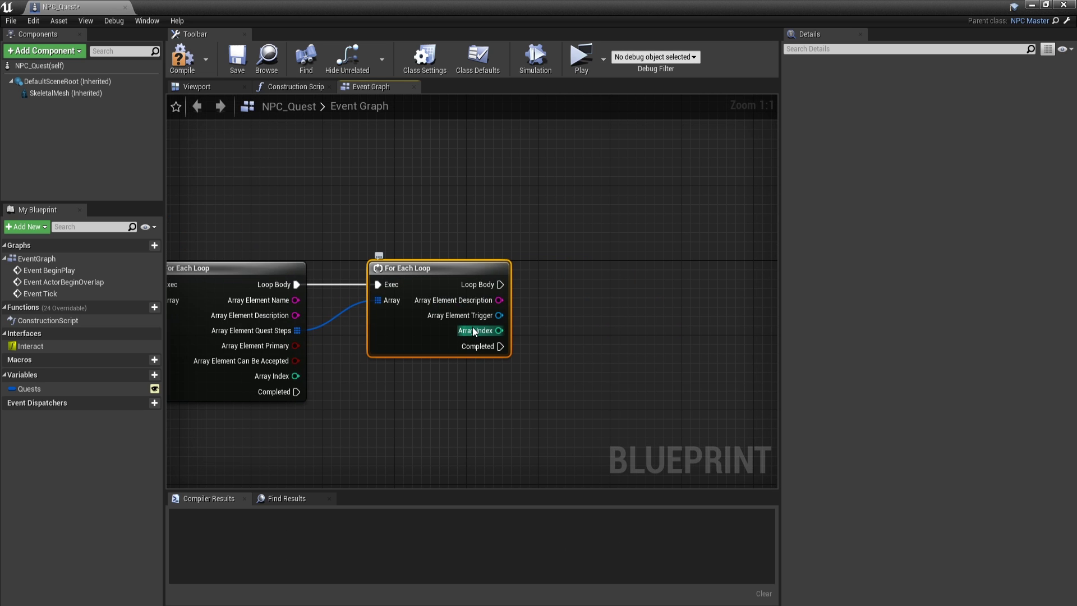
left_click_drag(499, 315, 568, 292)
type("is valid")
key("Return")
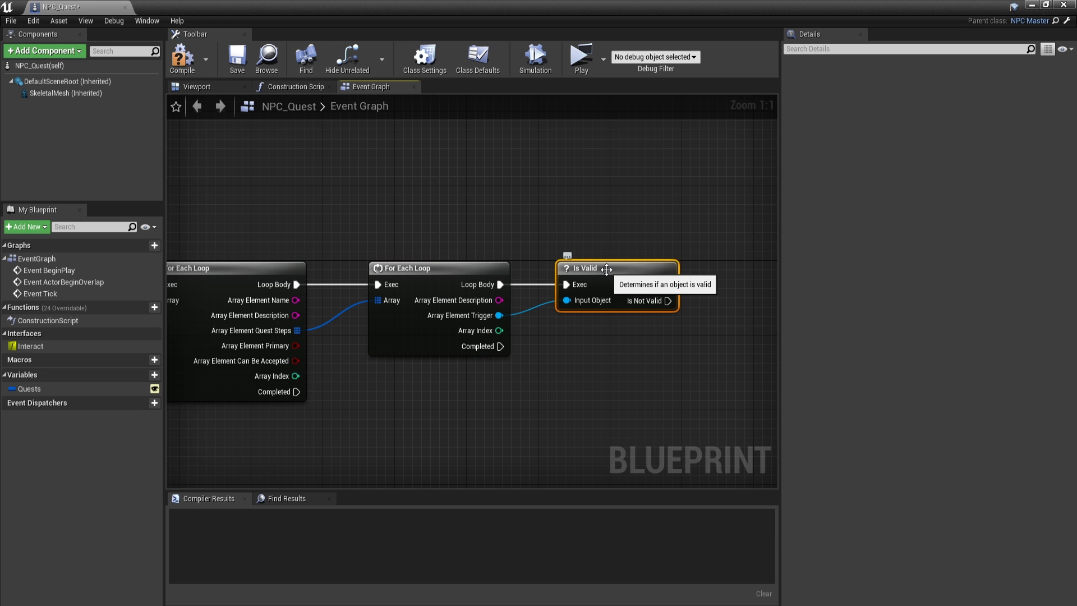
right_click_drag(498, 285, 210, 285)
Set the valid trigger's Quest Name and Step values, splitting the Step input
left_click_drag(206, 283, 329, 284)
type("set quest")
left_click(383, 352)
right_click_drag(364, 255, 665, 247)
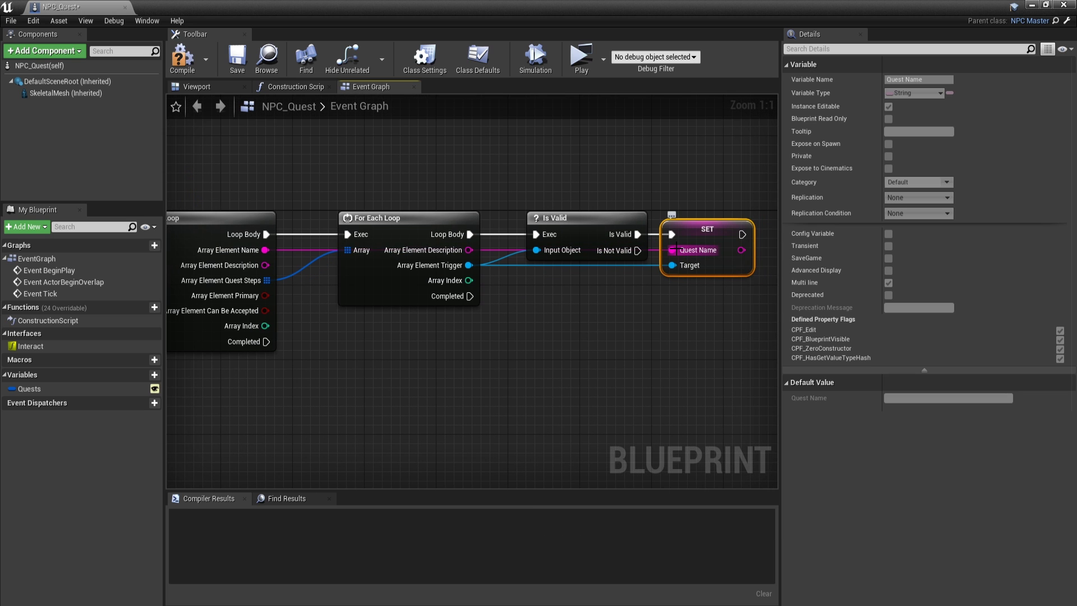
right_click_drag(676, 248, 474, 270)
mouse_move(266, 287)
left_mouse_down()
mouse_move(577, 294)
mouse_move(239, 289)
left_mouse_up()
left_click(613, 363)
right_click(623, 273)
left_click(640, 302)
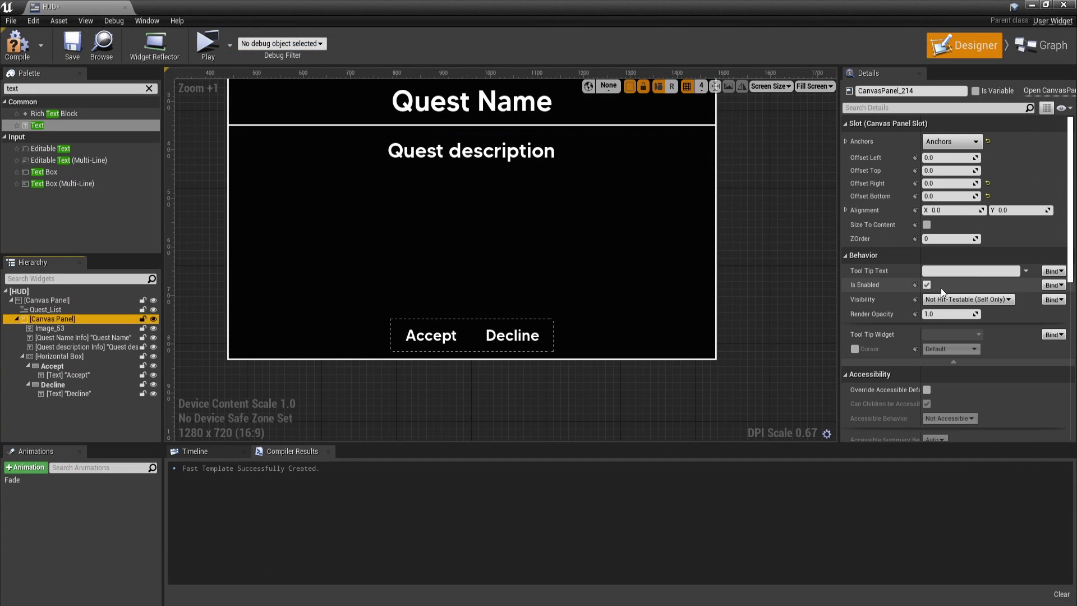
Create the InfoFade animation with a track keying the canvas panel's Render Opacity
left_click(49, 490)
left_click(187, 483)
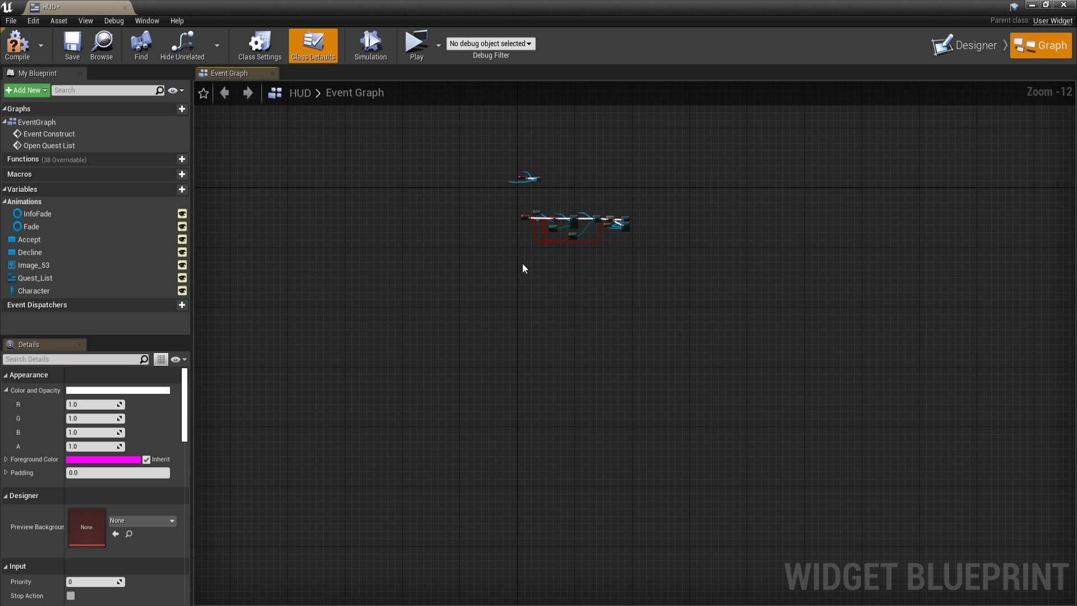
Add an Open Info custom event with string inputs
right_click(465, 307)
type("cu")
key("Return")
type("Open Info")
key("Return")
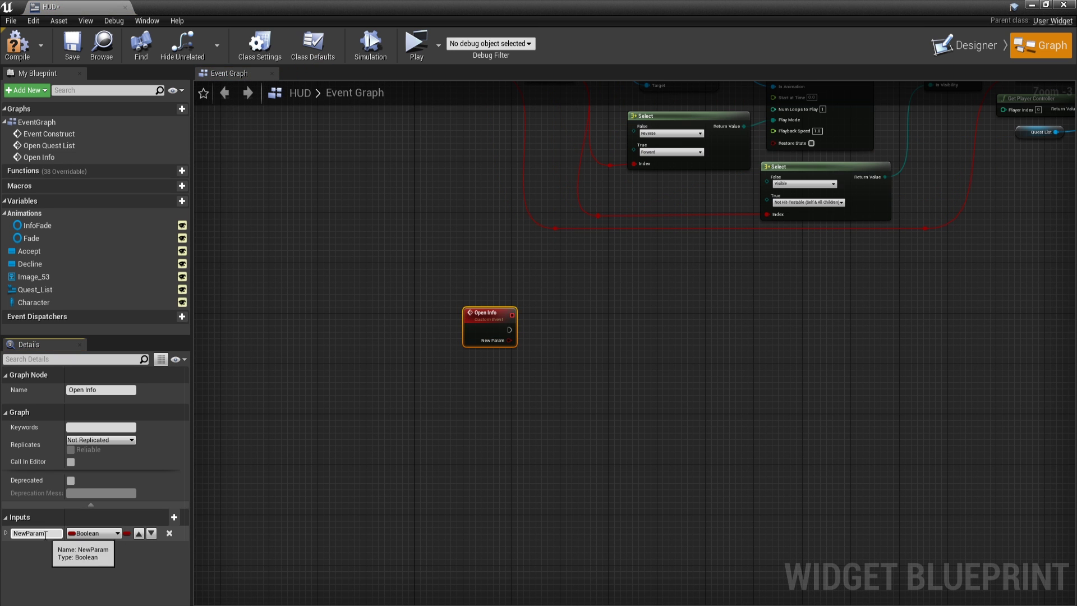
scroll(520, 329, "up", 3)
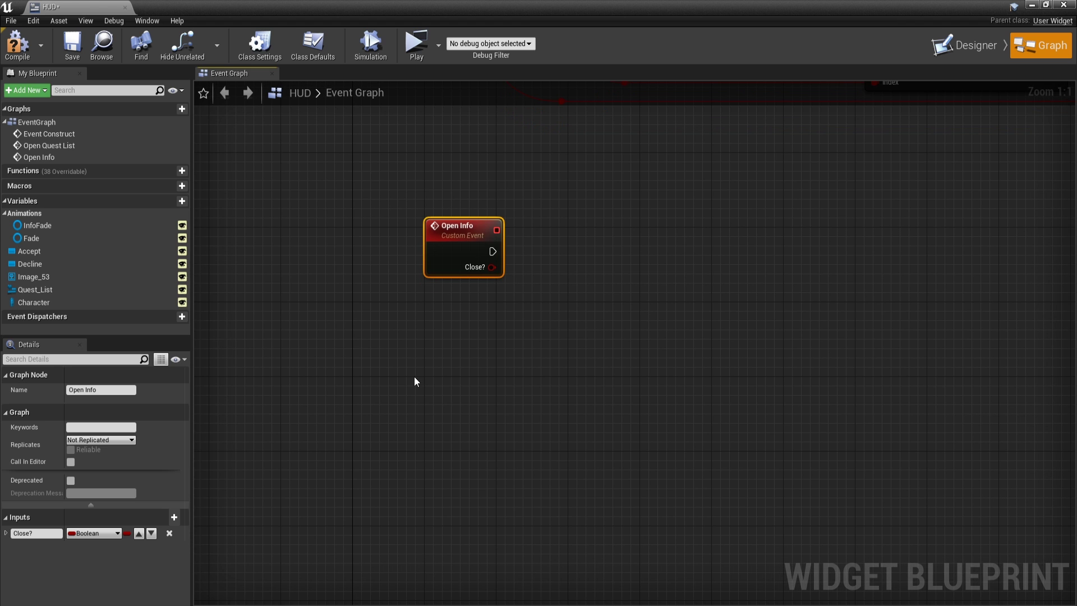
left_click(174, 516)
type("Description")
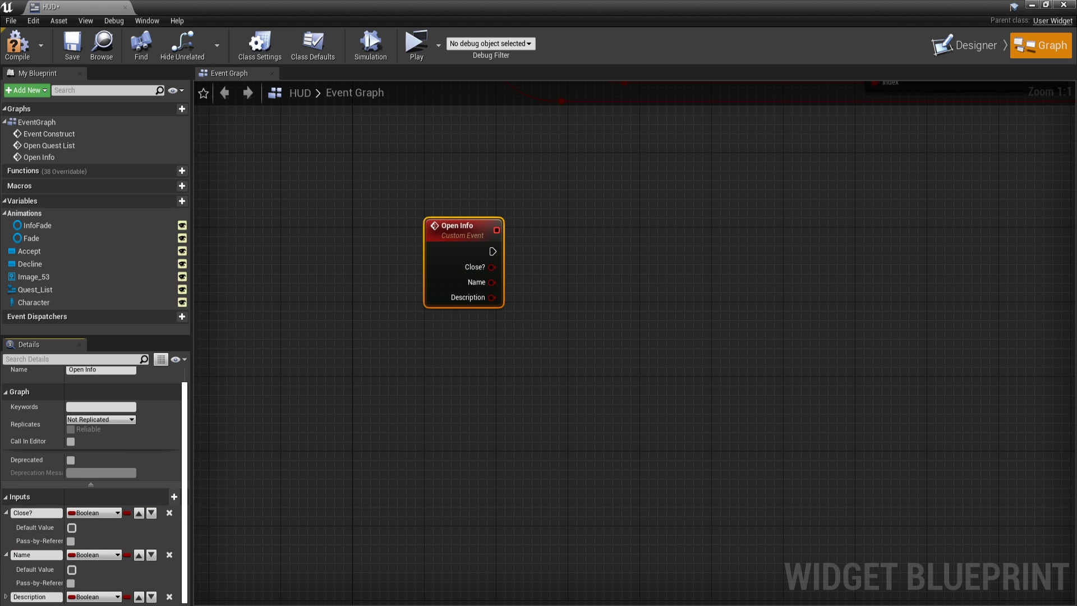
left_click(94, 596)
Branch Open Info on Close? and make the Accept/Decline box visible when false
key("Escape")
right_click_drag(617, 281, 461, 391)
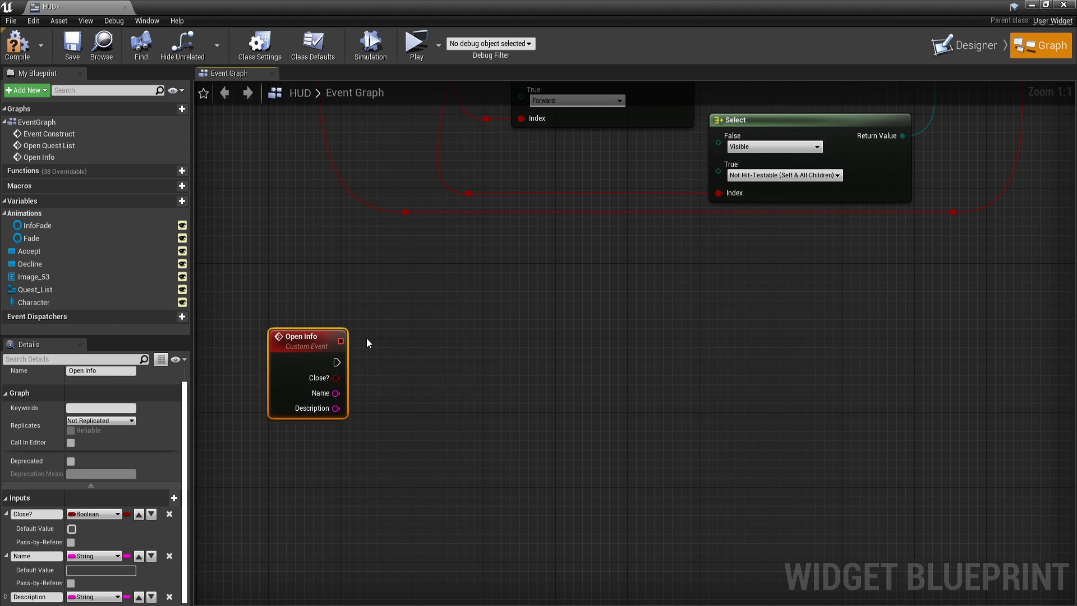
mouse_move(335, 377)
left_mouse_down()
mouse_move(397, 366)
mouse_move(403, 377)
left_mouse_up()
left_click(965, 45)
left_click(510, 327)
left_click(1040, 45)
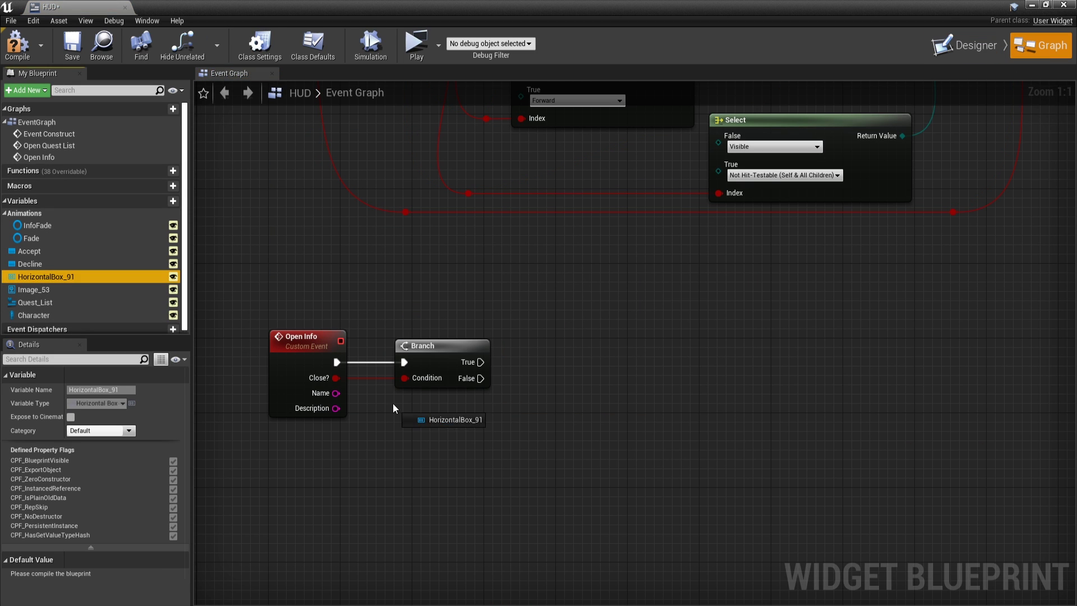
left_click_drag(465, 413, 527, 404)
type("set vi")
key("Return")
left_click_drag(481, 362, 541, 429)
Fill the quest name and description text widgets with SetText from the Name and Description strings
left_click(431, 414)
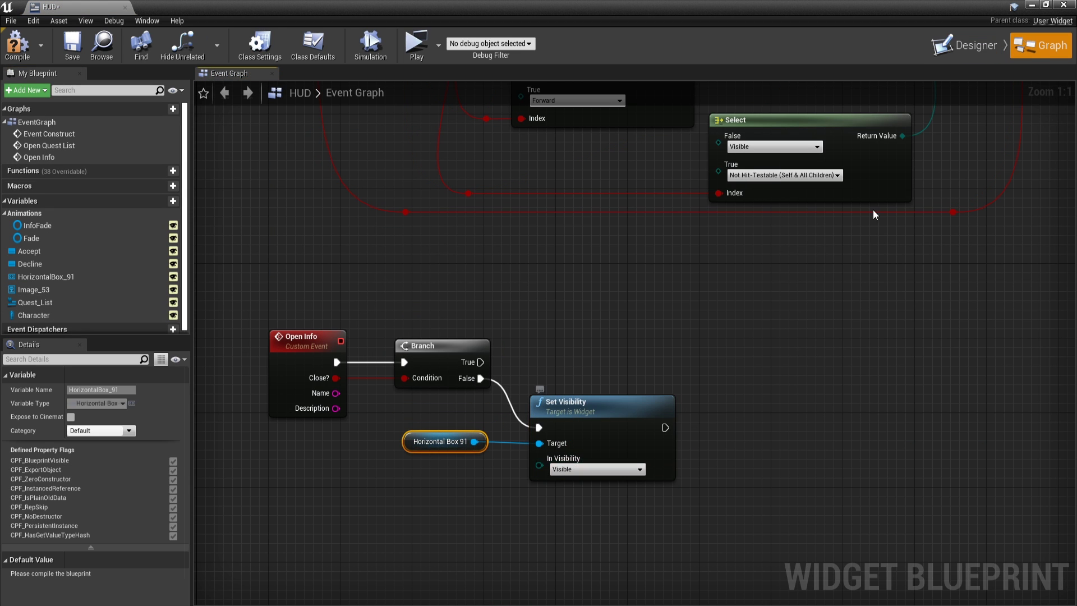
left_click(965, 45)
left_click(1040, 45)
left_click_drag(42, 300, 443, 456)
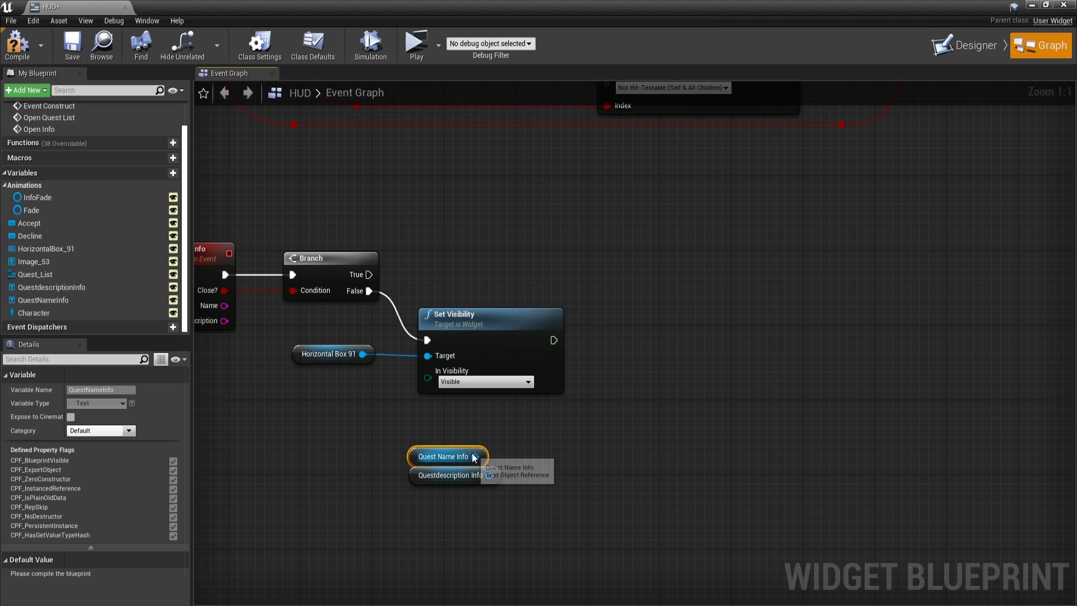
mouse_move(652, 371)
left_mouse_down()
mouse_move(589, 380)
mouse_move(286, 306)
left_mouse_up()
left_click_drag(499, 456, 539, 409)
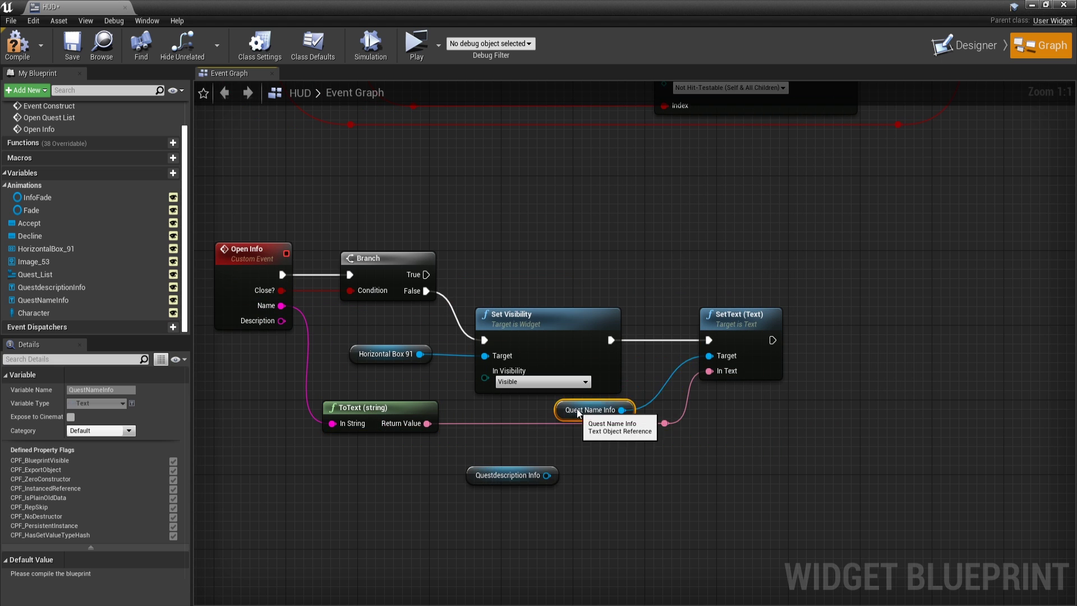
key("ctrl+c")
key("ctrl+v")
mouse_move(726, 329)
left_mouse_down()
mouse_move(315, 313)
mouse_move(336, 277)
left_mouse_up()
Play the Info Fade animation, then show the mouse cursor on the player controller
right_click_drag(989, 335, 428, 365)
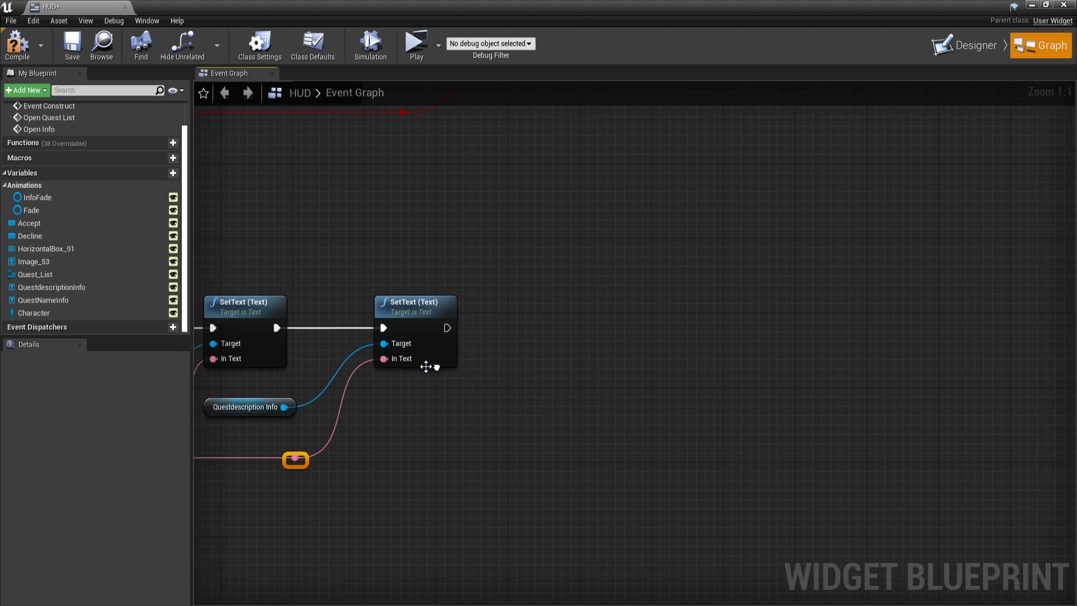
left_click_drag(38, 198, 415, 257)
left_click_drag(435, 257, 515, 301)
left_click(559, 320)
right_click_drag(559, 320, 340, 369)
left_click_drag(628, 290, 410, 291)
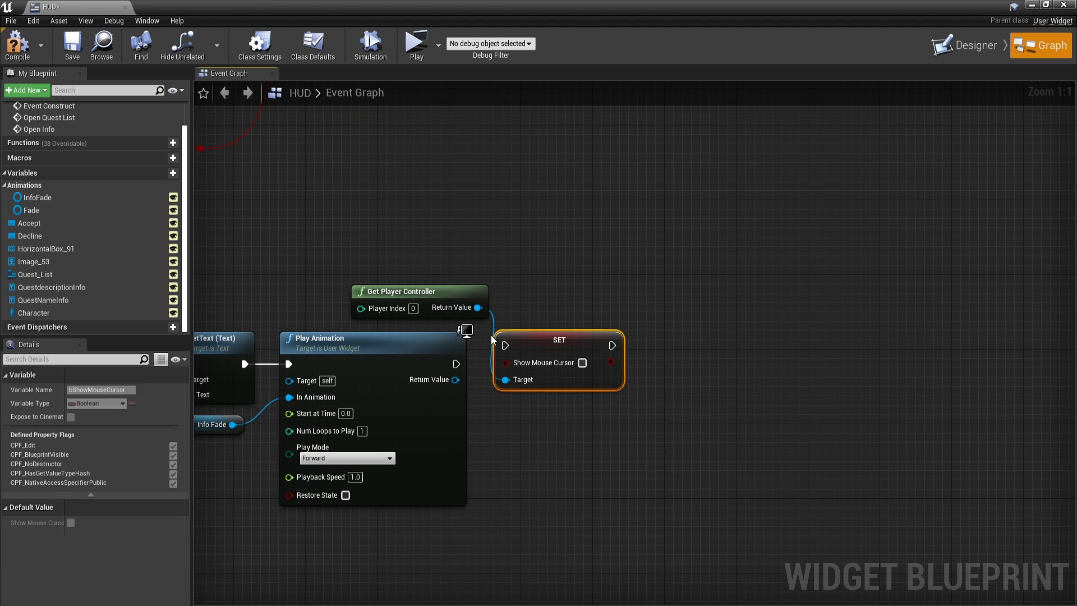
left_click_drag(552, 341, 578, 359)
Set the input mode to UI Only with Self as the widget to focus
mouse_move(478, 307)
left_mouse_down()
mouse_move(723, 320)
mouse_move(706, 347)
left_mouse_up()
type("set input mode ui")
key("Return")
left_click_drag(630, 363, 711, 365)
right_click_drag(622, 311, 554, 235)
double_click(582, 231)
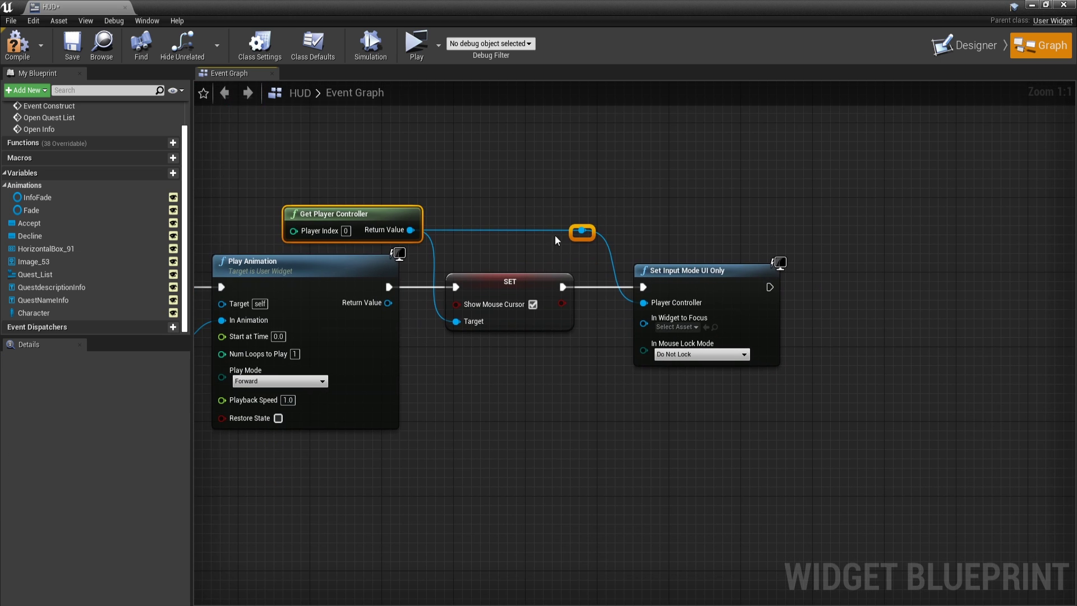
right_click(489, 365)
type("self")
key("Return")
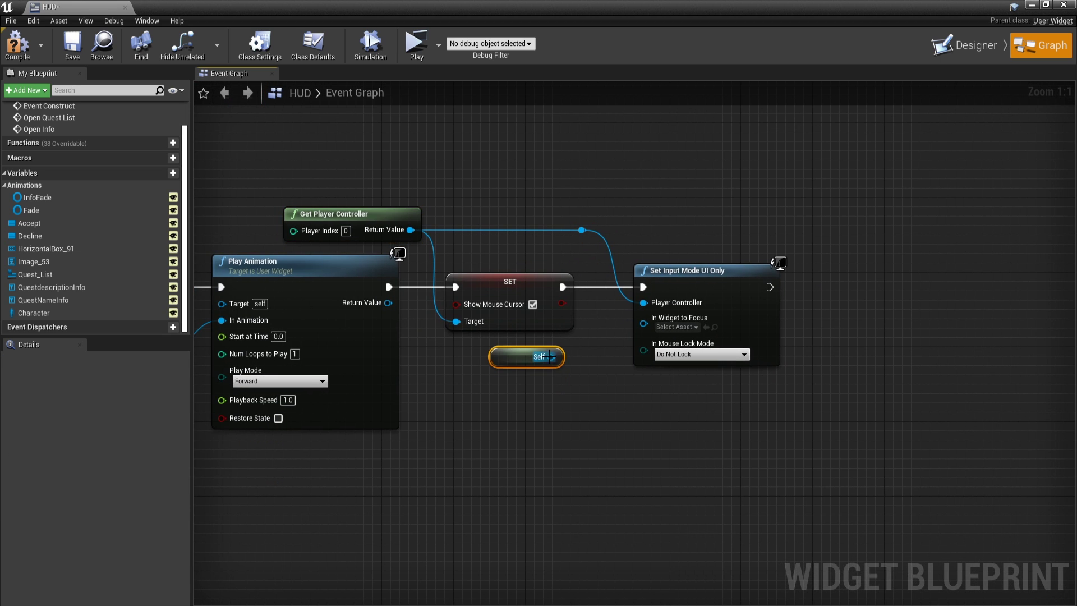
left_click_drag(666, 324, 666, 325)
left_click(313, 47)
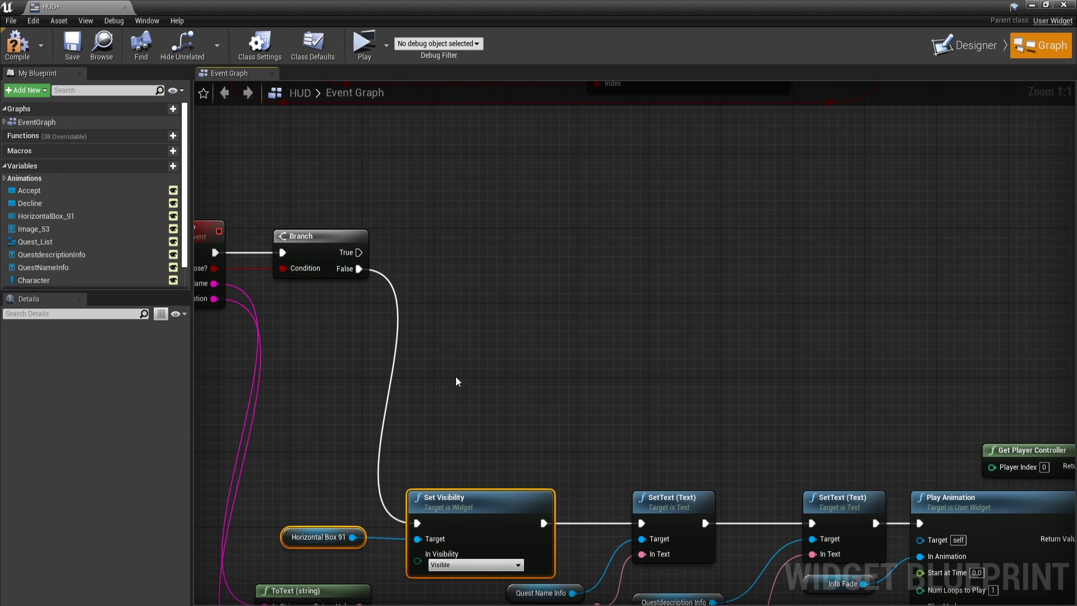
On Branch True, set the box visibility to Not Hit-Testable (Self & All Children)
key("ctrl+v")
left_click_drag(521, 301, 454, 226)
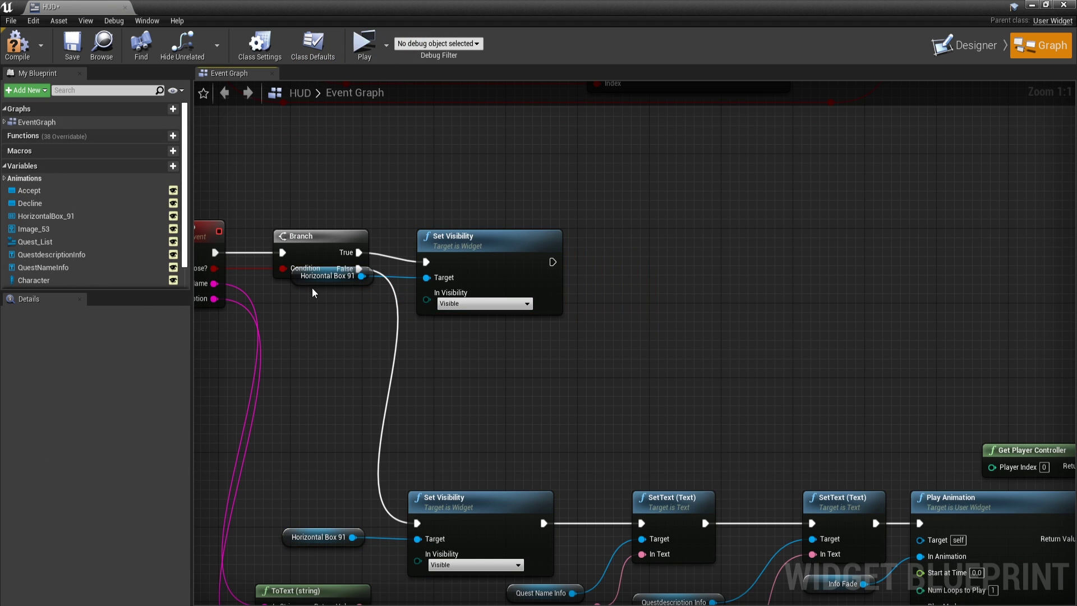
left_click_drag(341, 271, 318, 304)
left_click(460, 292)
left_click(463, 327)
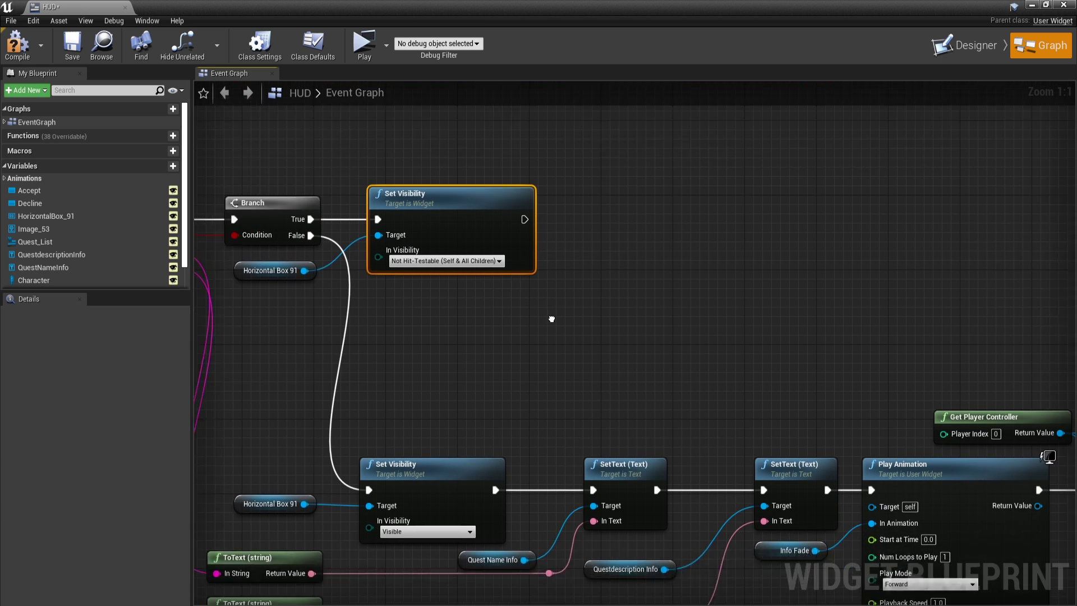
Play the Info Fade animation in Reverse after the visibility change
right_click_drag(465, 327, 286, 244)
left_click(770, 408)
key("ctrl+c")
key("ctrl+v")
left_click_drag(417, 231, 503, 258)
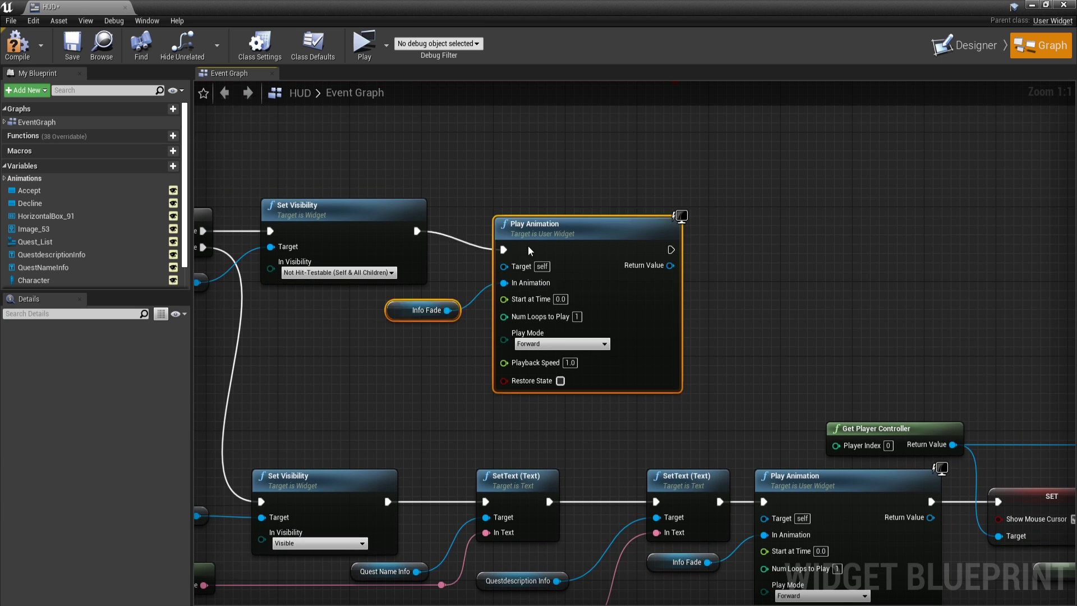
left_click(418, 319)
left_click(562, 353)
Add a Delay whose duration is Info Fade's Get End Time
left_click_drag(612, 315, 659, 320)
type("get")
key("Return")
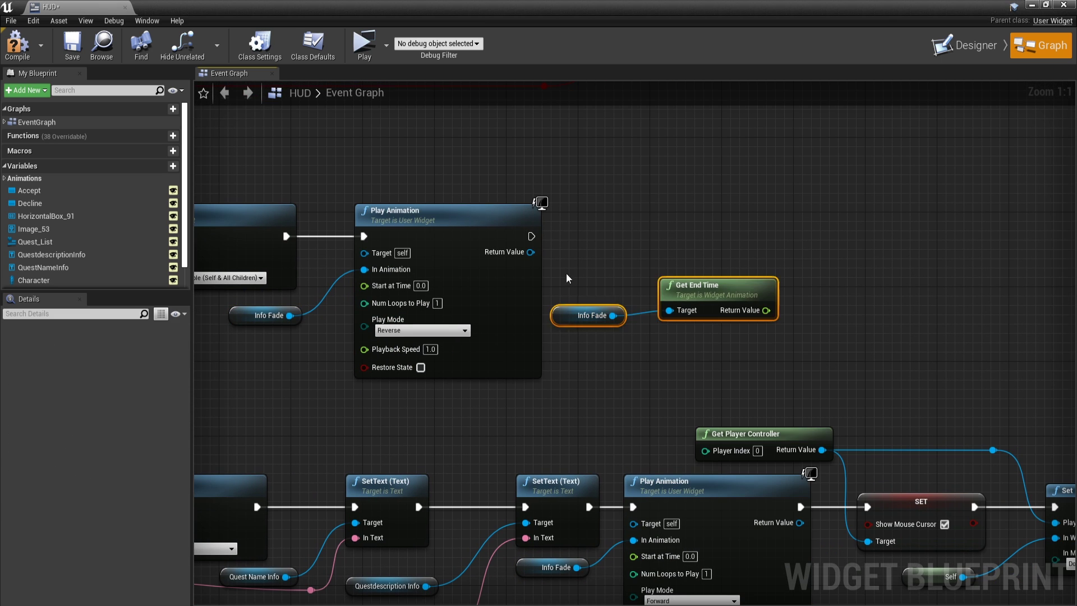
right_click(659, 214)
type("delay")
key("Return")
left_click_drag(673, 219, 802, 219)
Reuse the controller and cursor nodes after the Delay and add Set Input Mode Game Only
right_click_drag(796, 427, 624, 377)
left_click_drag(624, 377, 796, 538)
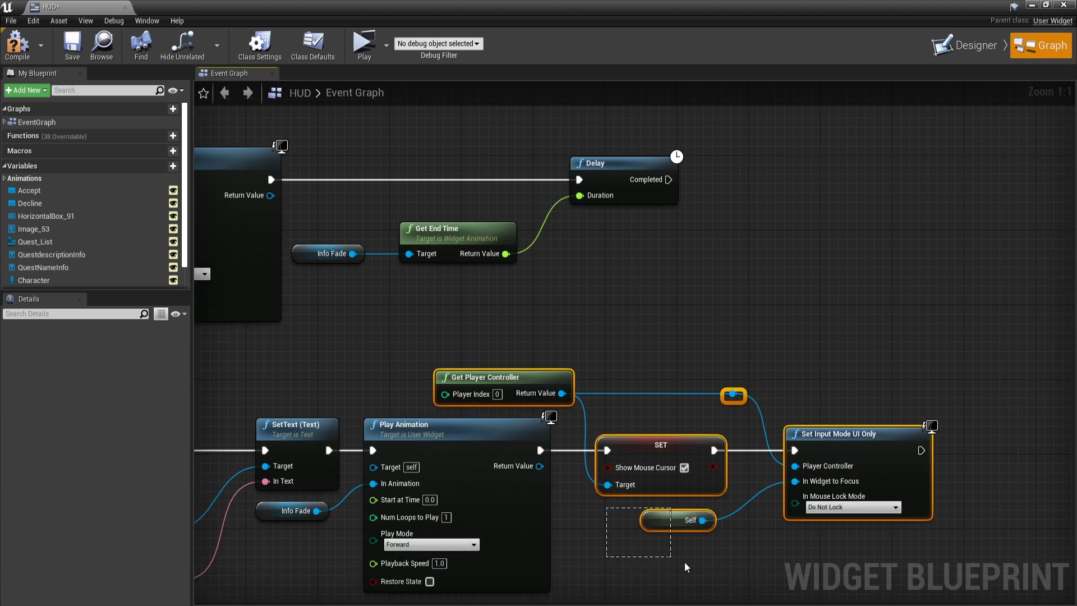
key("ctrl+c")
key("ctrl+v")
mouse_move(755, 308)
left_mouse_down()
mouse_move(633, 234)
mouse_move(664, 296)
left_mouse_up()
type("set input")
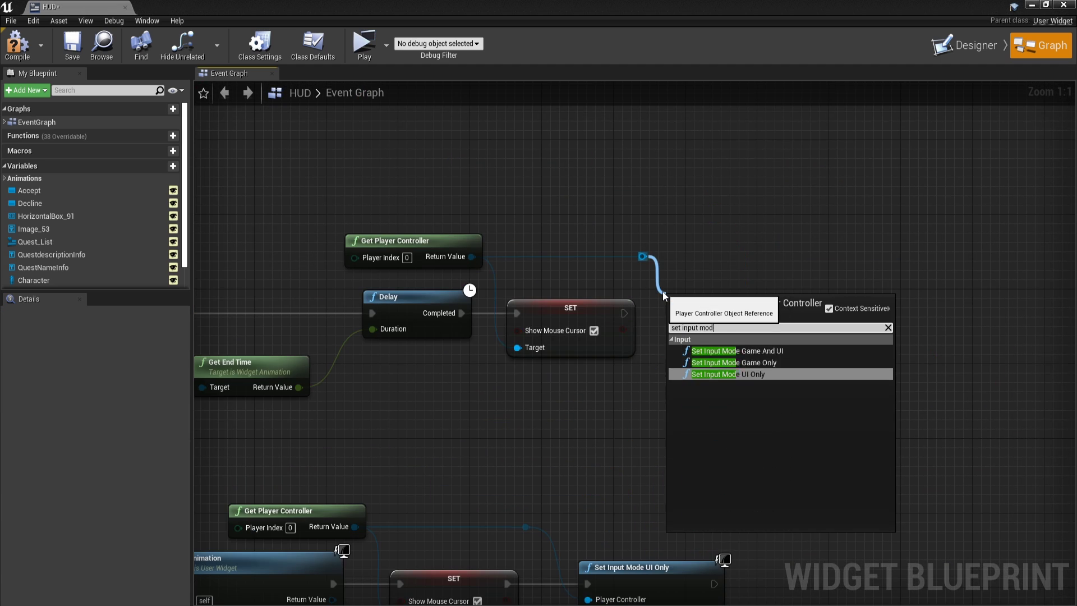
key("Return")
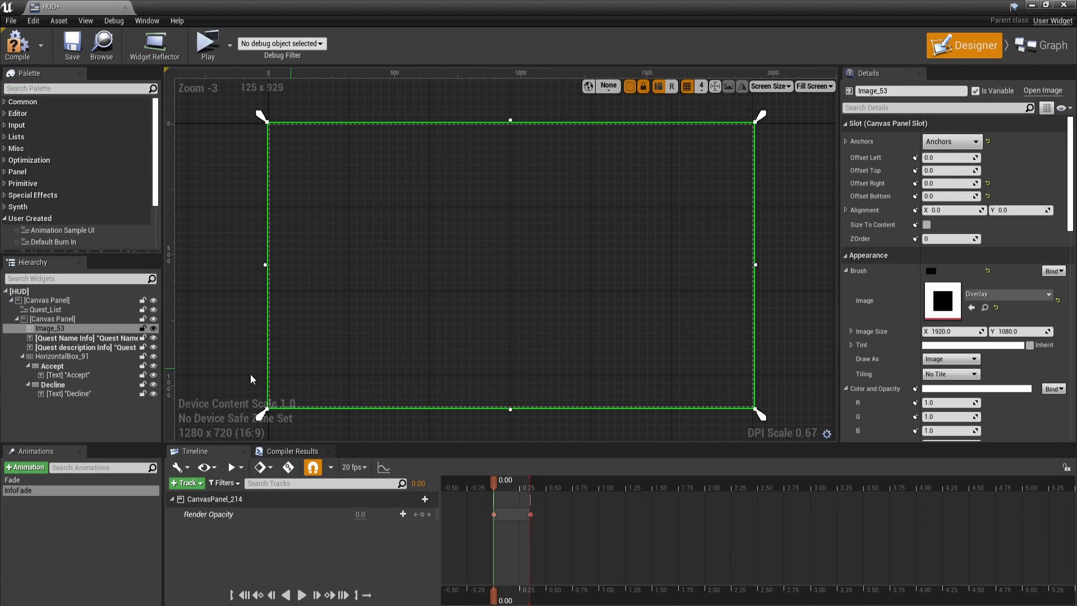
Add On Clicked events for the popup's Accept and Decline buttons
left_click(52, 365)
scroll(953, 280, "down", 10)
left_click(986, 110)
left_click(964, 44)
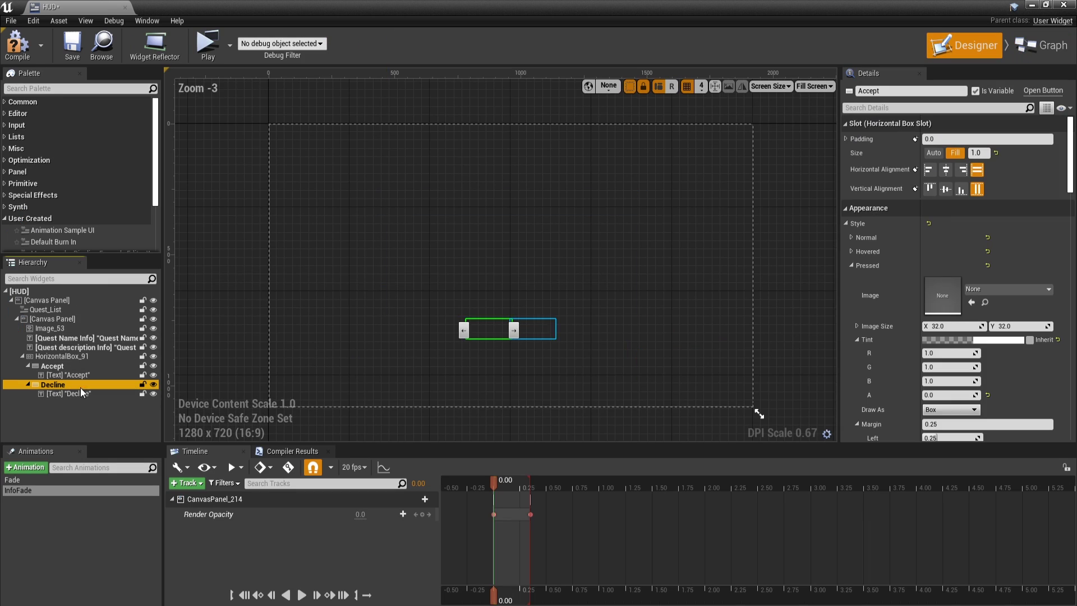
left_click(52, 387)
scroll(953, 281, "down", 10)
left_click(986, 336)
Create an Accept Quest event dispatcher and call it from Accept's click
scroll(175, 331, "down", 2)
left_click(174, 331)
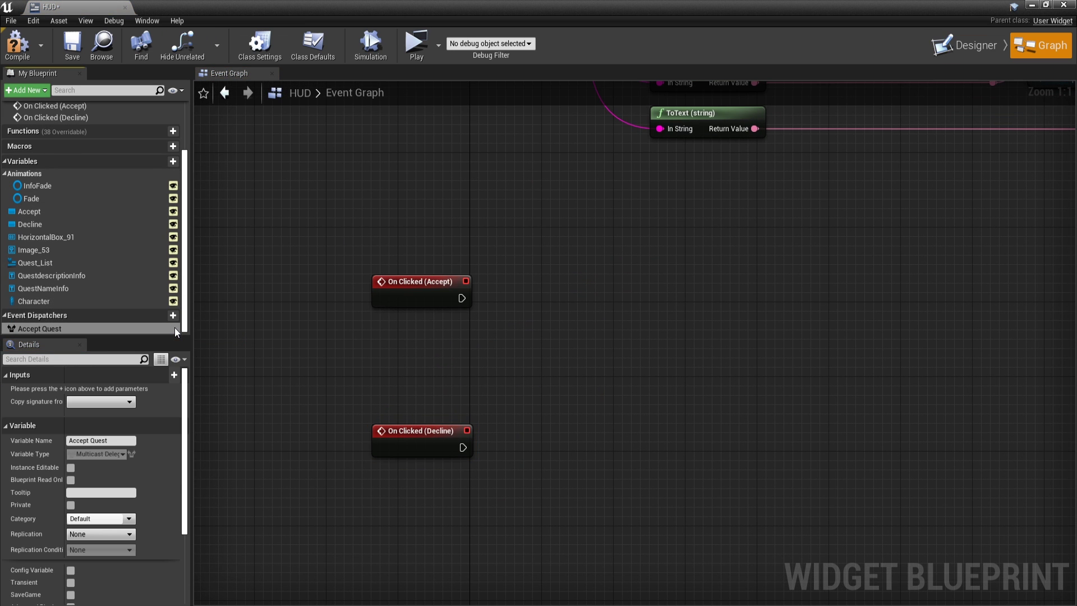
left_click_drag(174, 328, 505, 302)
left_click(515, 310)
Add Open Info calls after both Accept and Decline so each closes the popup
left_click_drag(590, 298, 648, 301)
type("oep")
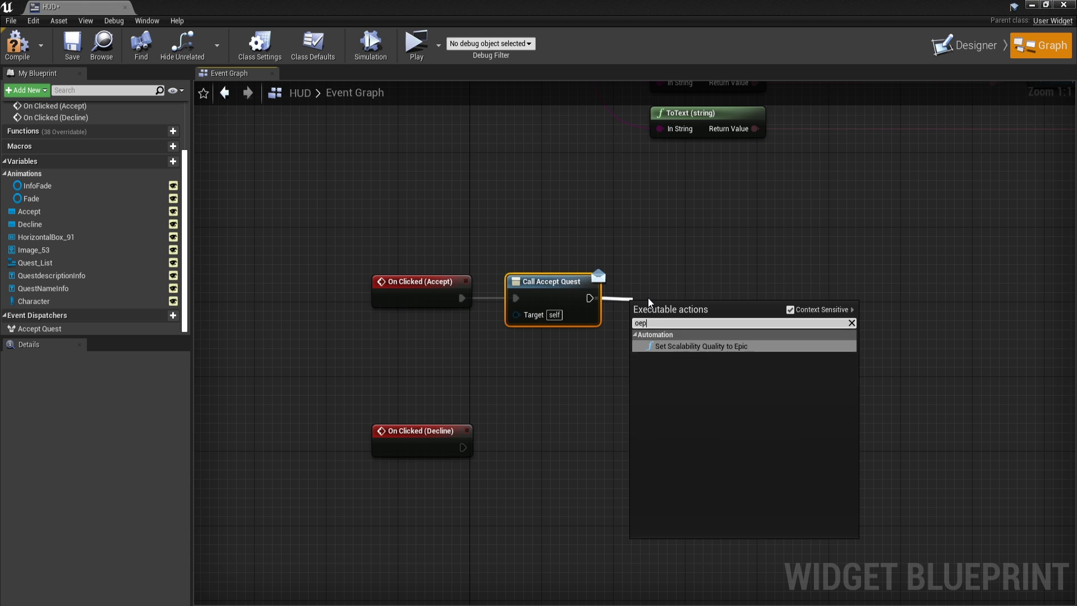
key("BackSpace")
key("BackSpace")
type("pen")
left_click(671, 429)
right_click_drag(672, 430, 662, 311)
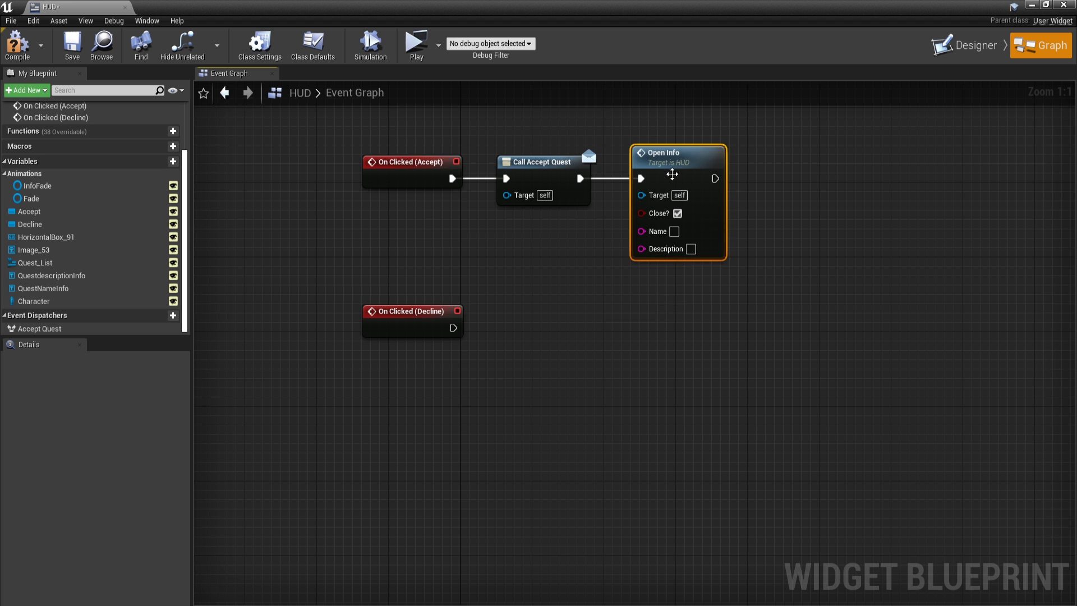
key("ctrl+w")
left_click_drag(588, 338, 532, 327)
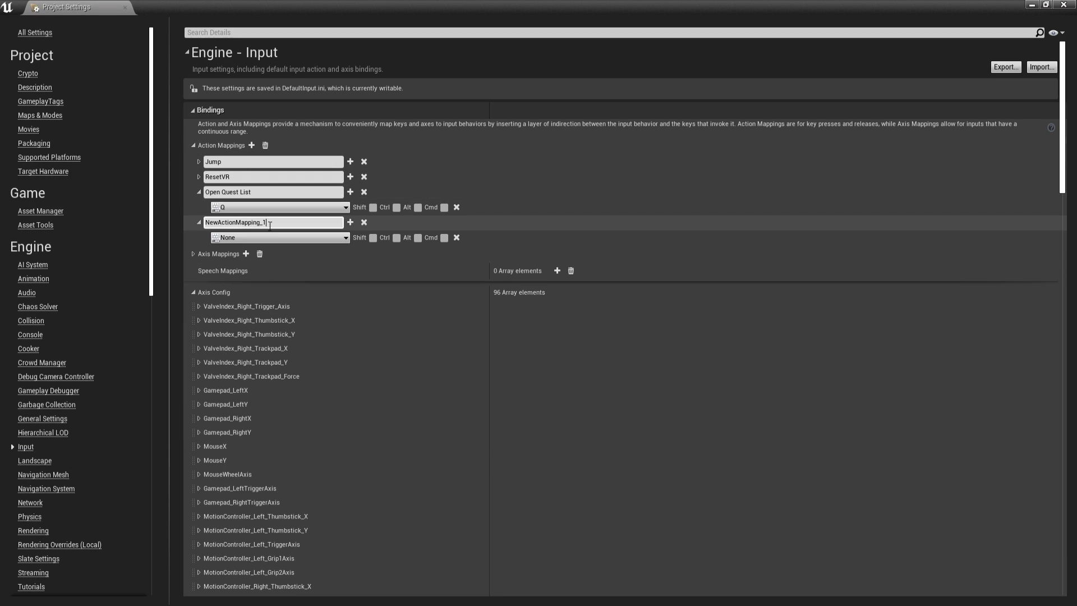
Add an Interact action mapping bound to the E key in Project Settings input
left_click(273, 222)
type("Interact")
left_click(229, 240)
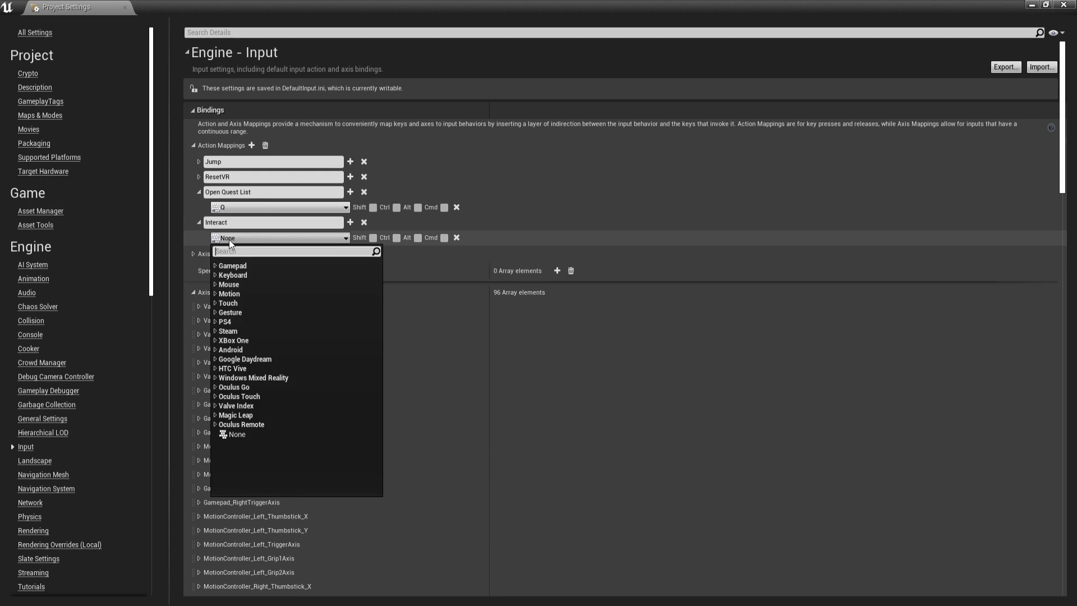
type("E")
left_click(246, 289)
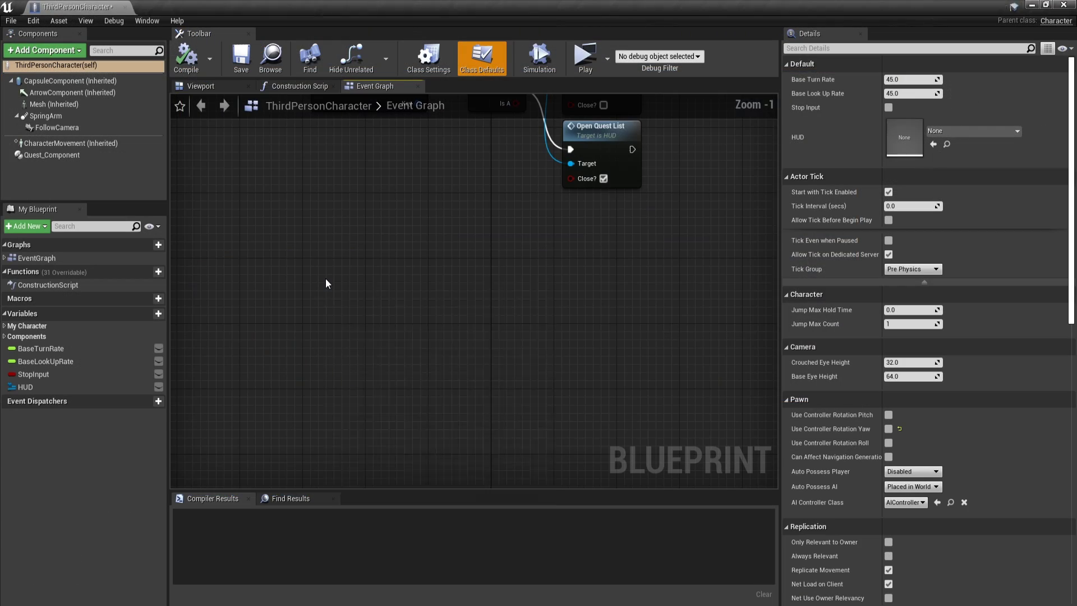
From InputAction Interact, line-trace by channel, cast the hit actor to NPC_Master and call Interact
left_click_drag(247, 246, 307, 248)
type("line trace")
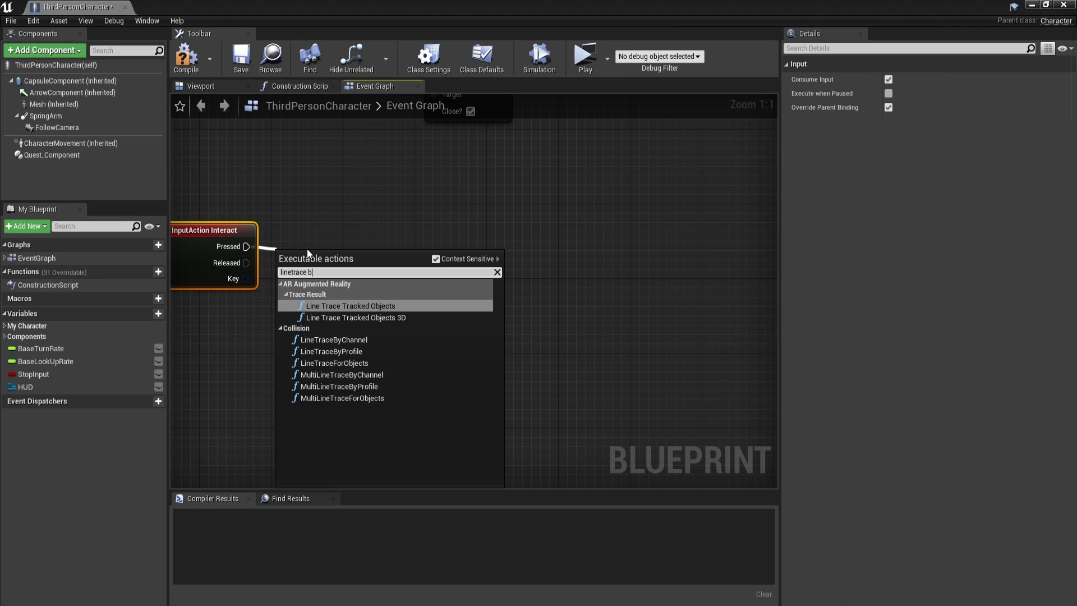
key("Return")
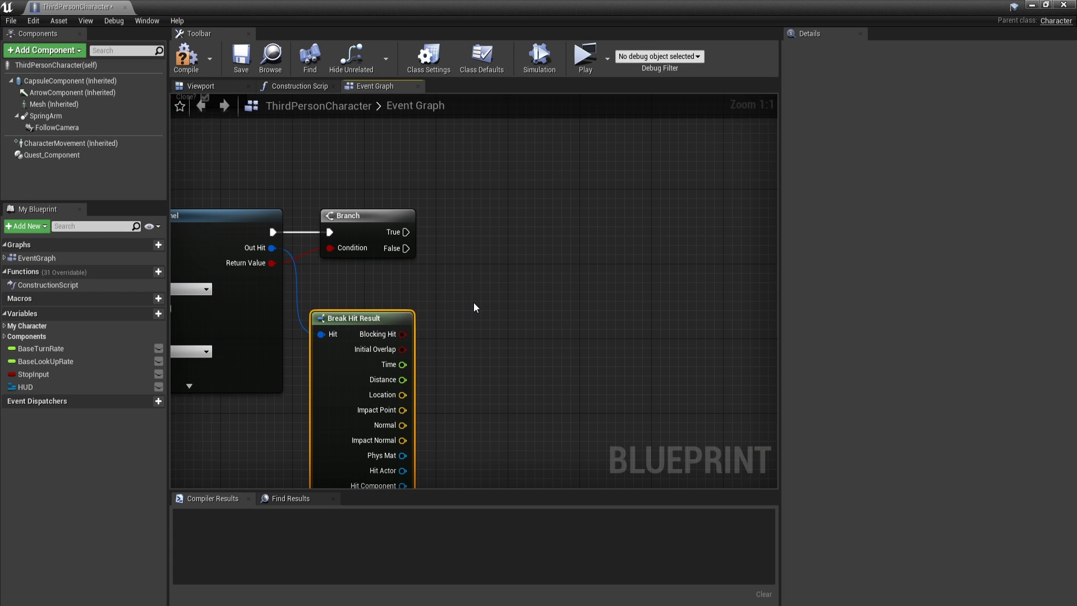
left_click_drag(403, 463, 471, 265)
left_click(553, 341)
left_click_drag(577, 257, 623, 242)
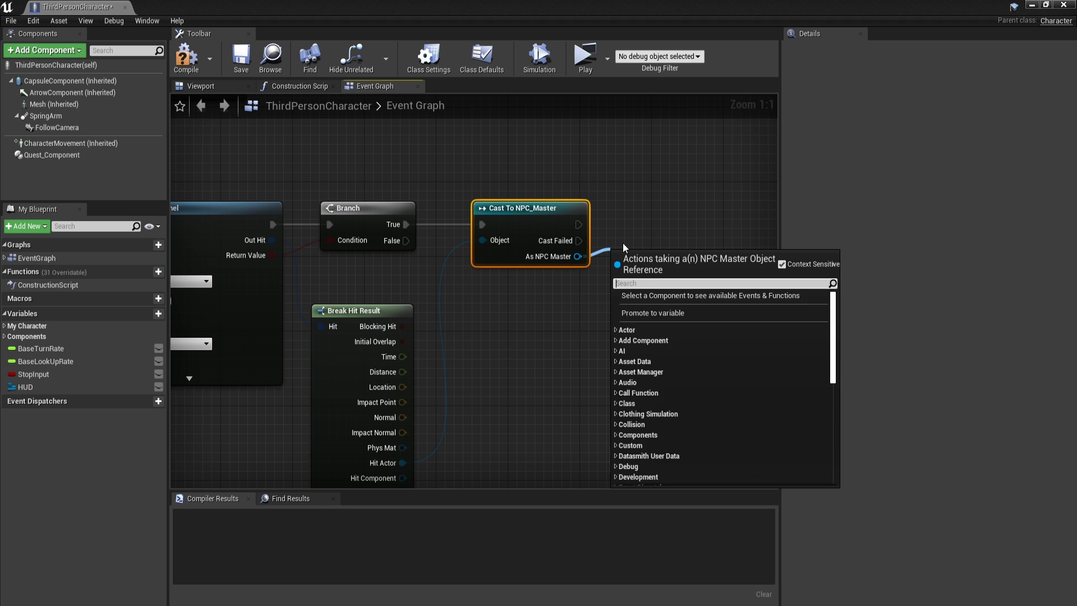
type("interact")
key("Return")
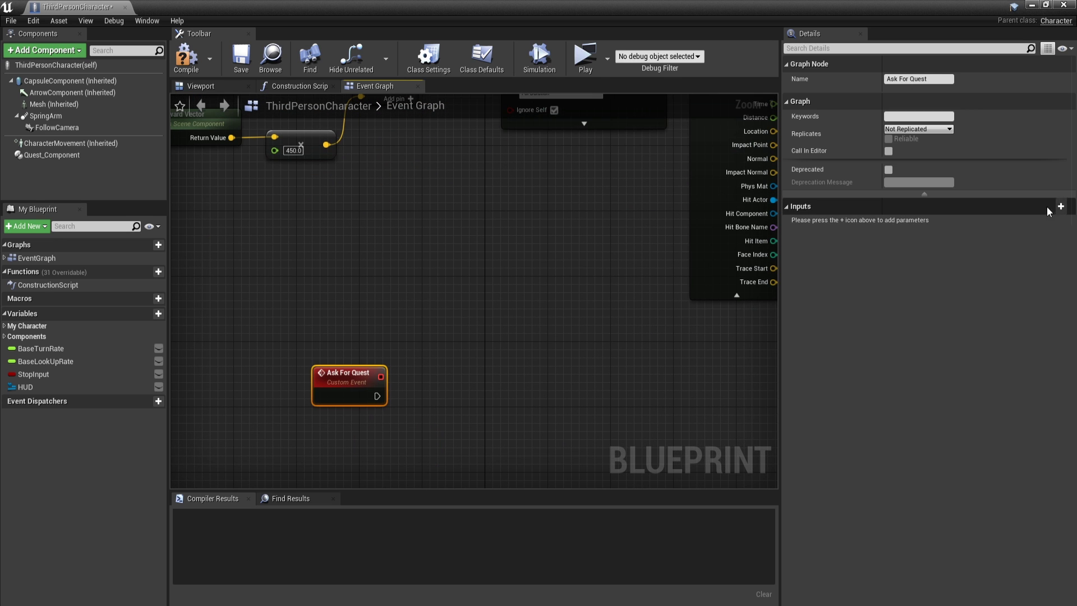
Give the Ask For Quest event an input named NPC of type NPC Quest reference
left_click(1061, 206)
type("NPC")
key("Return")
left_click(912, 222)
type("npc")
left_click(920, 320)
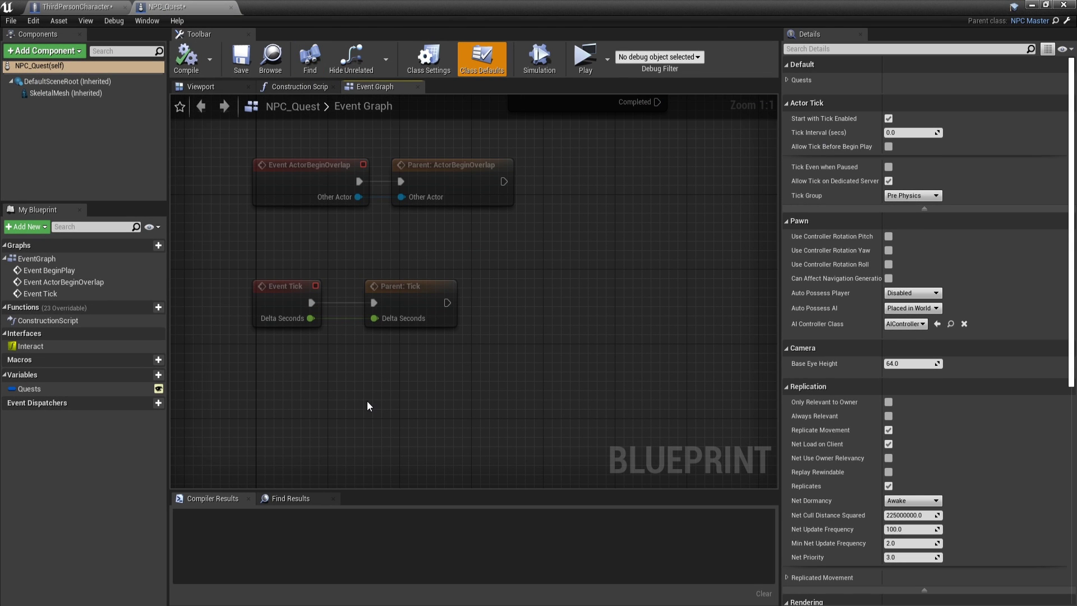
Implement Event Interact and branch on whether the Quests array length passes a comparison
right_click(128, 346)
left_click(168, 367)
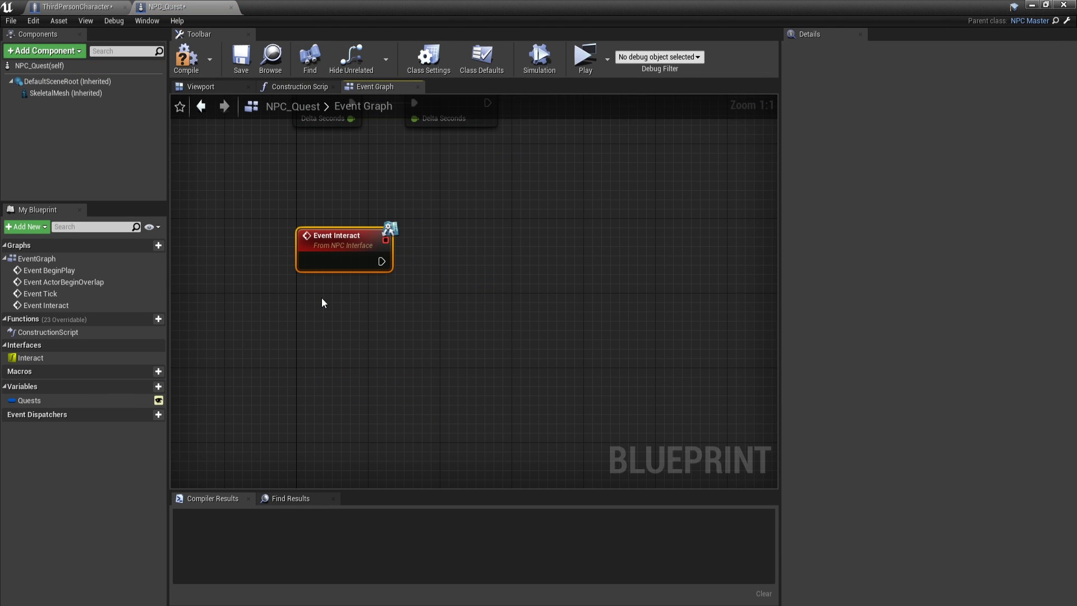
mouse_move(29, 400)
left_mouse_down()
mouse_move(280, 313)
mouse_move(348, 312)
left_mouse_up()
left_click(335, 342)
left_click(387, 457)
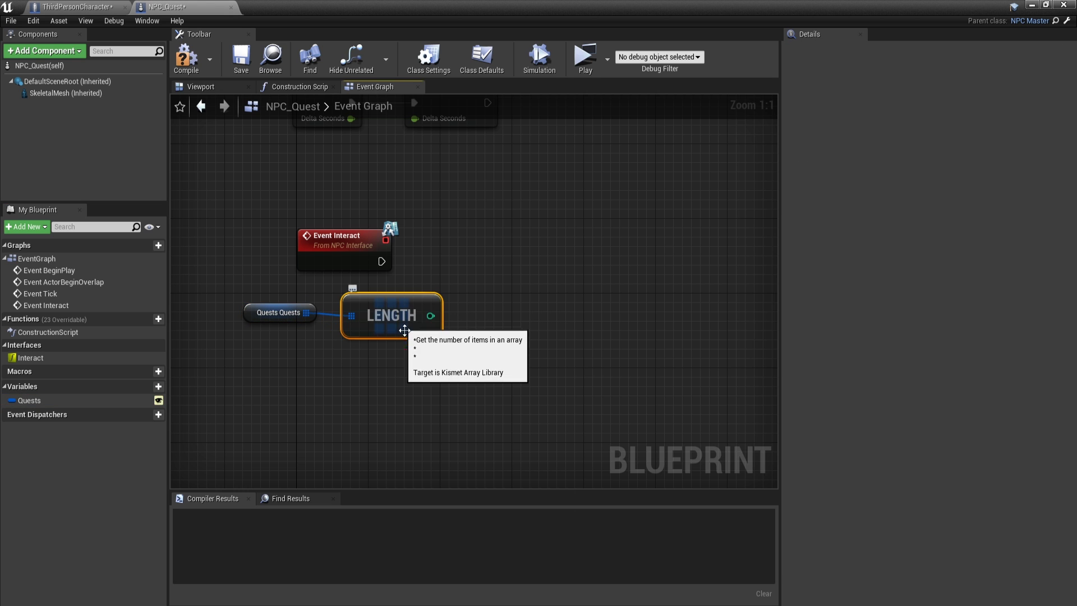
left_click_drag(405, 330, 295, 325)
left_click_drag(487, 257, 505, 257)
left_click_drag(381, 262, 468, 262)
mouse_move(405, 361)
right_mouse_down()
mouse_move(501, 350)
mouse_move(292, 335)
right_mouse_up()
Add a second Branch on the first quest's Can Be Accepted value
mouse_move(29, 400)
left_mouse_down("ctrl")
mouse_move(409, 308)
mouse_move(488, 311)
left_mouse_up("ctrl")
left_click(516, 366)
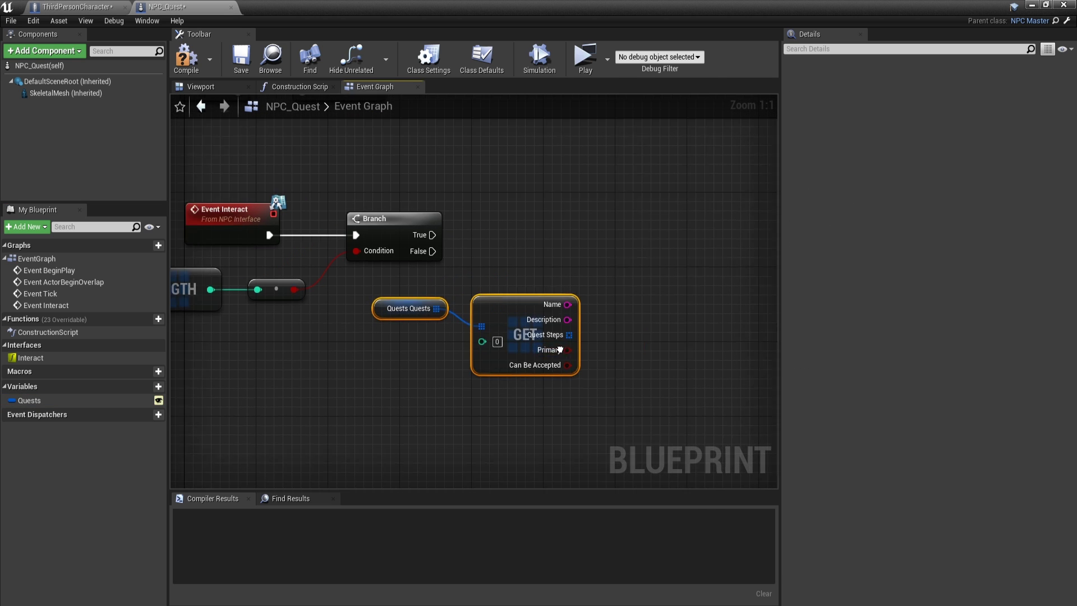
right_click_drag(560, 349, 497, 371)
left_click(580, 234)
left_click_drag(368, 255, 378, 255)
left_click_drag(504, 385, 580, 273)
On True, cast Get Player Character to ThirdPersonCharacter
mouse_move(580, 272)
right_mouse_down()
mouse_move(363, 291)
mouse_move(332, 348)
right_mouse_up()
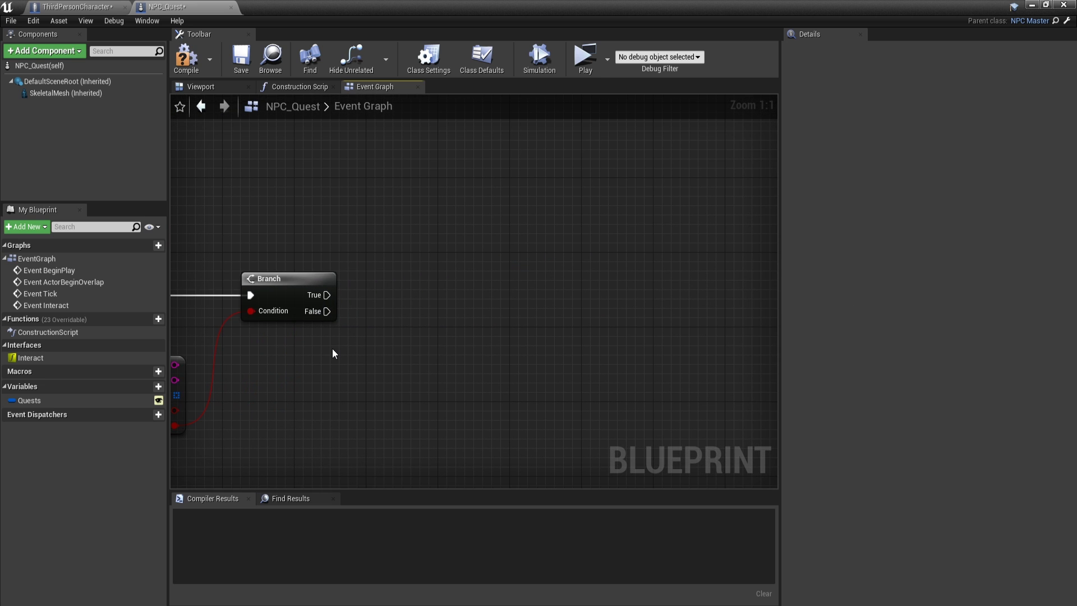
right_click(366, 288)
type("cast  to thirdpers")
key("Down")
key("Down")
key("Return")
left_click_drag(392, 297, 475, 279)
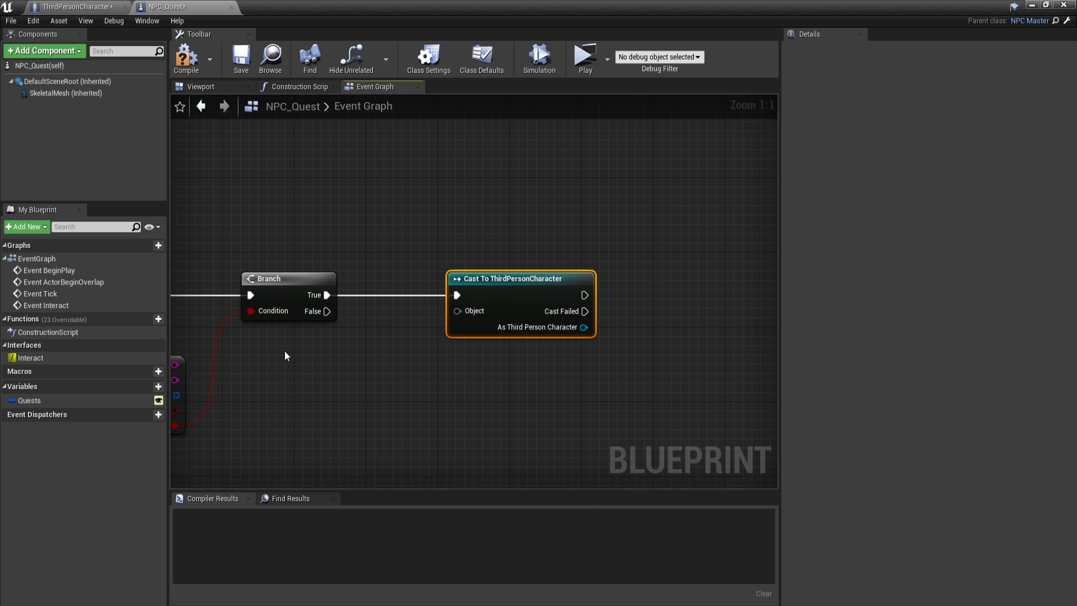
right_click(284, 351)
type("get player ch")
key("Return")
left_click_drag(387, 359, 457, 311)
Call Ask for Quest on the cast character, passing Self as the NPC
right_click_drag(583, 326, 419, 335)
left_click_drag(419, 335, 474, 324)
type("ask for")
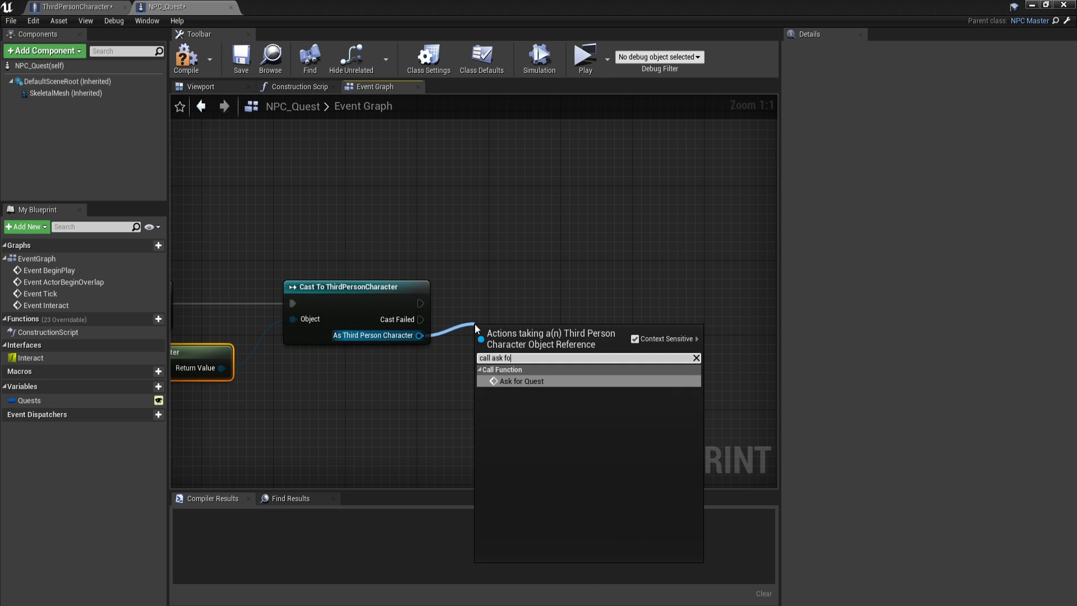
key("Return")
right_click(360, 366)
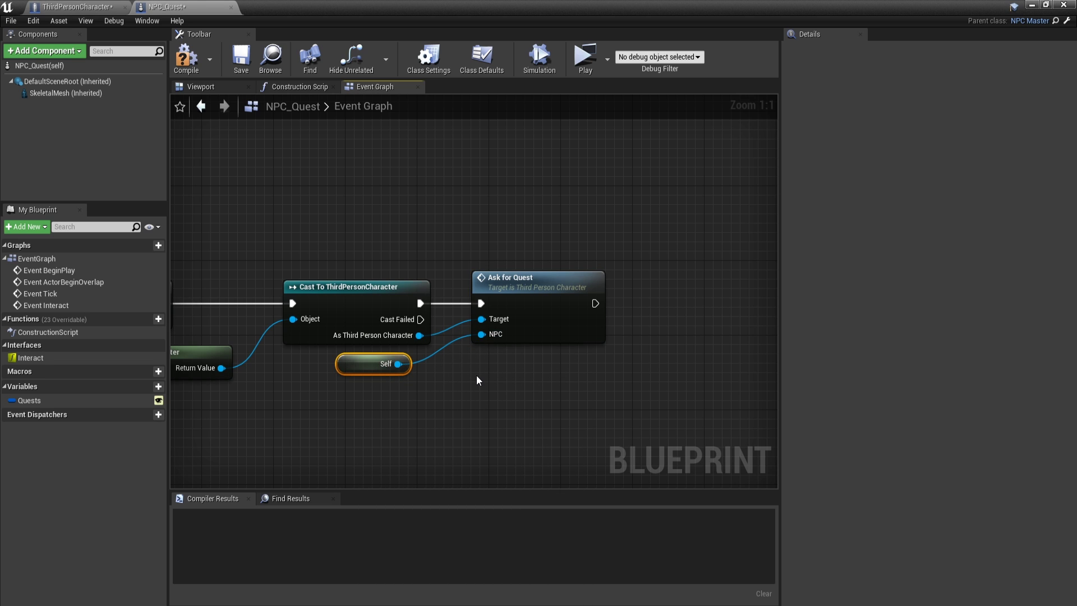
left_click(110, 7)
Promote the Ask For Quest event's NPC output to a variable named NPC Quest
left_click_drag(352, 360, 396, 362)
left_click(435, 422)
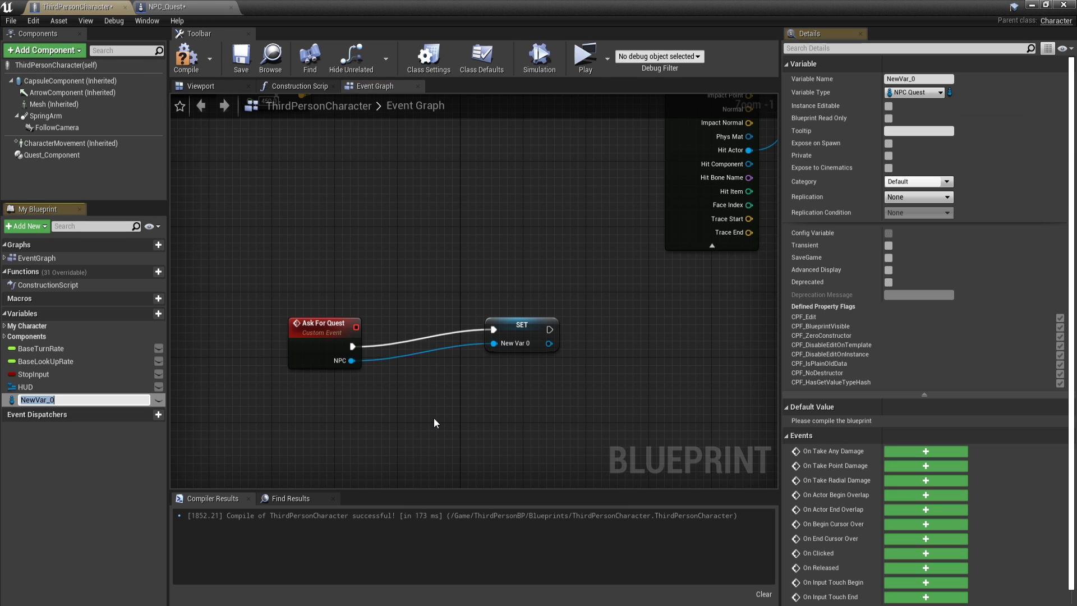
type("Quest")
key("Return")
left_click_drag(533, 331, 431, 347)
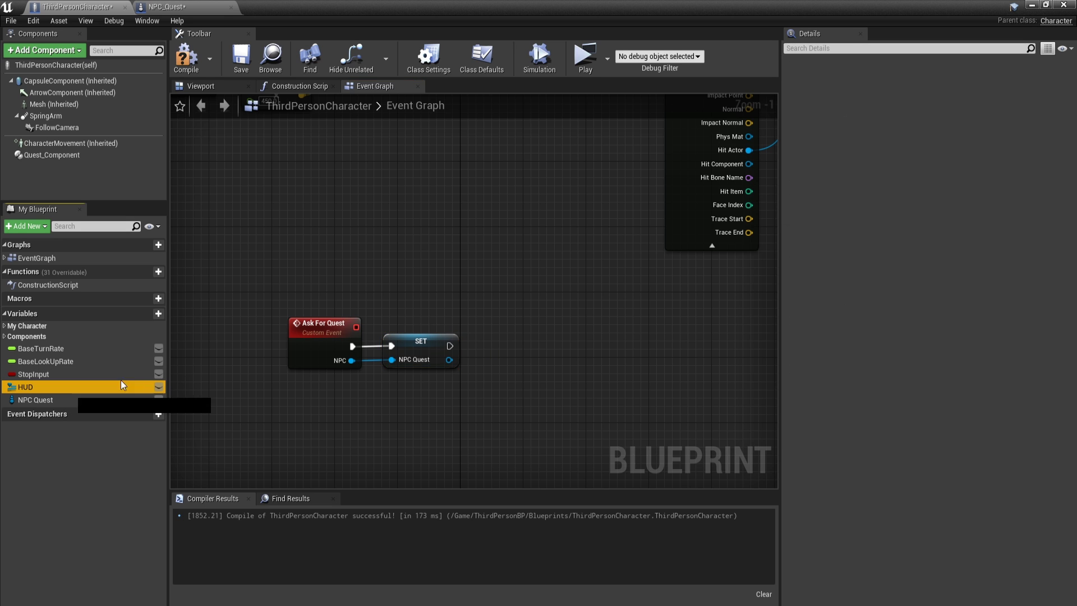
Call the HUD's Open Info and get NPC Quest's Quests array
mouse_move(67, 387)
left_mouse_down("ctrl")
mouse_move(421, 308)
mouse_move(490, 308)
left_mouse_up("ctrl")
type("open info")
key("Return")
scroll(521, 317, "up", 2)
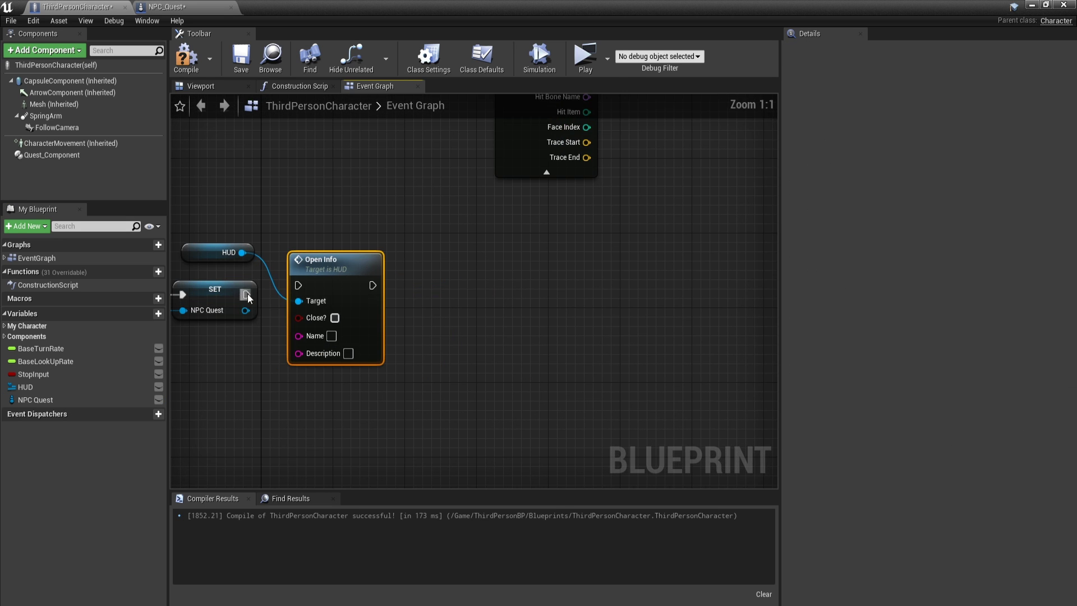
mouse_move(336, 255)
left_mouse_down()
mouse_move(561, 255)
mouse_move(292, 281)
mouse_move(313, 321)
left_mouse_up()
left_click(508, 228)
type("quests")
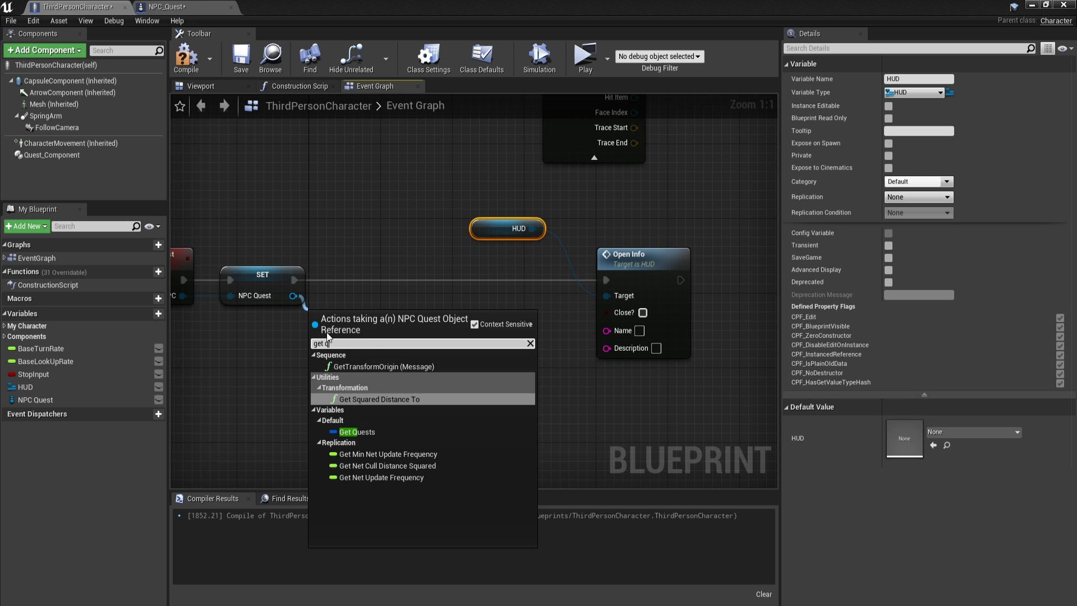
left_click(362, 355)
Split the first Quests entry and wire its Name and Description into Open Info
left_click_drag(395, 322, 434, 322)
type("get")
key("Return")
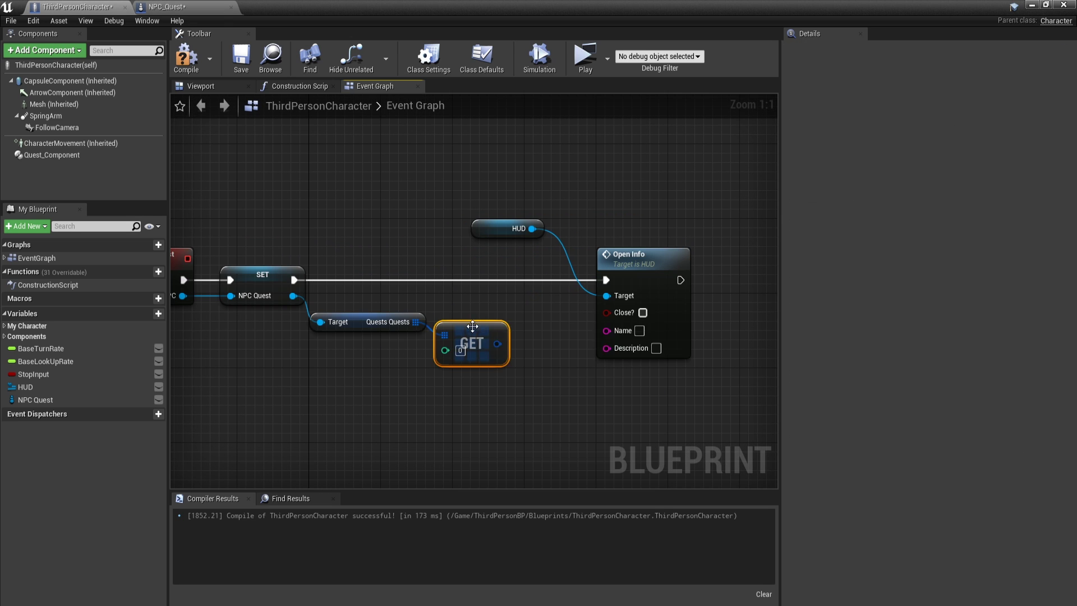
left_click(534, 365)
mouse_move(539, 321)
left_mouse_down()
mouse_move(624, 331)
mouse_move(608, 345)
left_mouse_up()
right_click_drag(624, 363, 530, 359)
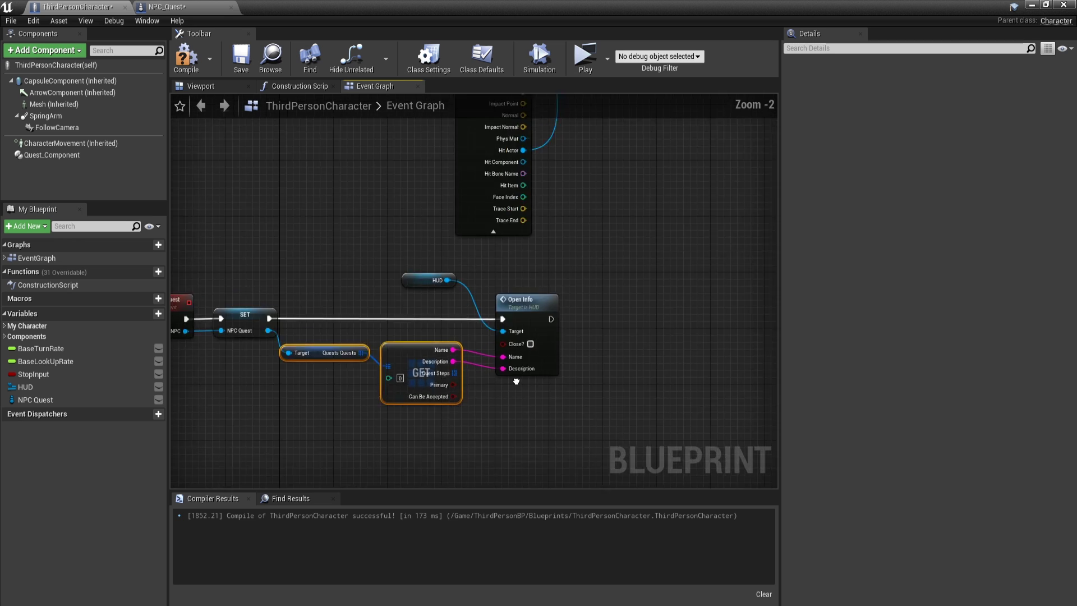
right_click_drag(530, 359, 333, 293)
Bind the HUD's Accept Quest dispatcher to a new custom event named Accept Quest
left_click_drag(333, 294, 523, 292)
type("accept")
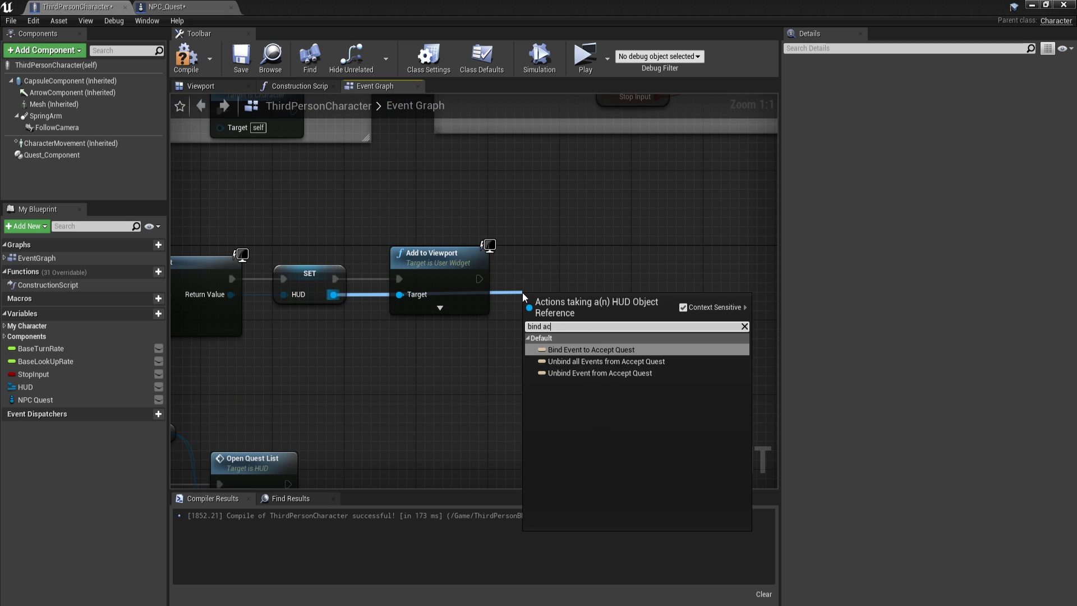
key("Return")
left_click_drag(541, 313, 477, 355)
type("add")
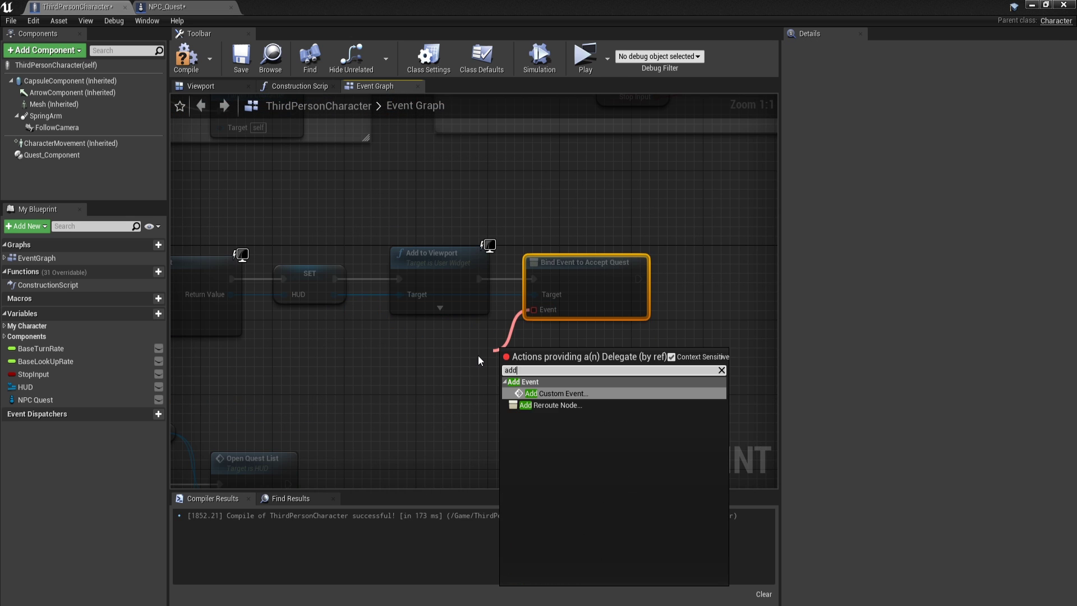
key("Return")
type("Accept Quest")
key("Return")
right_click_drag(484, 378, 418, 341)
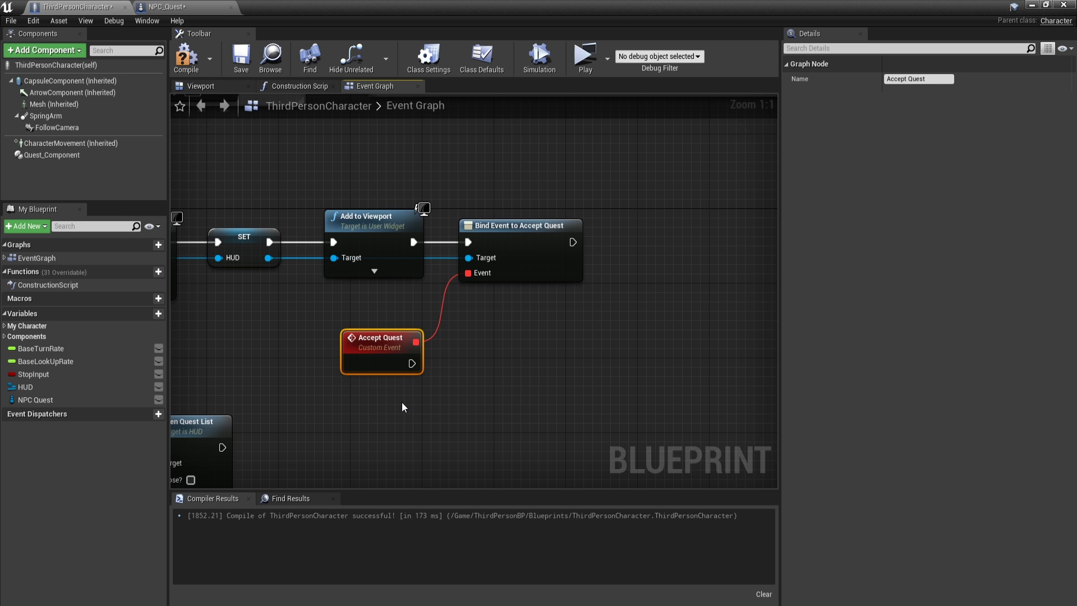
Call Add Quest on the Quest Component with NPC Quest's first Quests entry
mouse_move(51, 155)
left_mouse_down()
mouse_move(381, 404)
mouse_move(498, 368)
left_mouse_up()
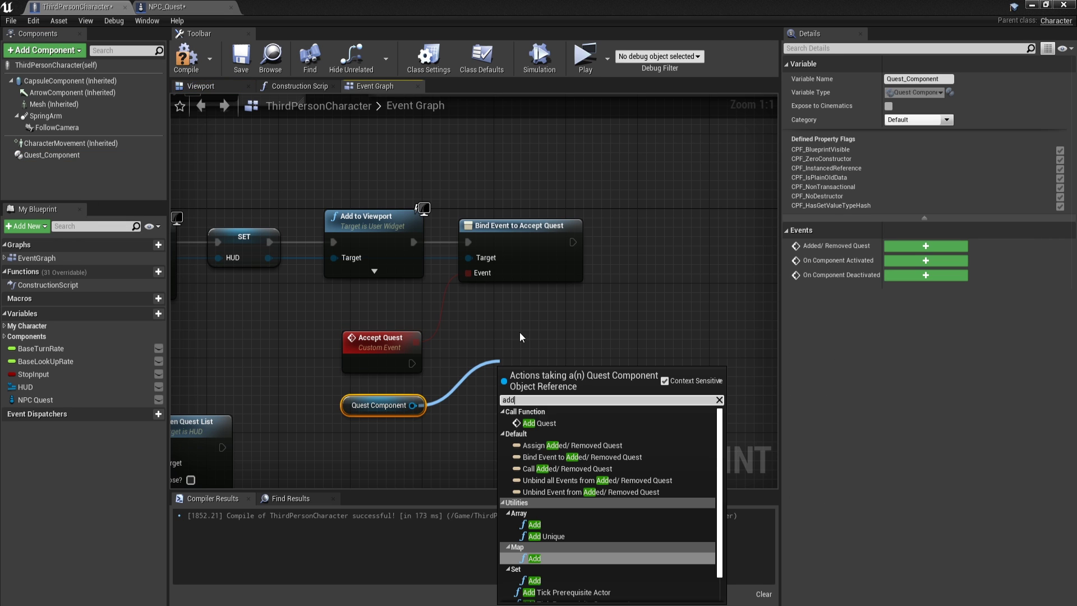
left_click(611, 550)
right_click_drag(540, 357, 495, 258)
left_click_drag(35, 399, 329, 333)
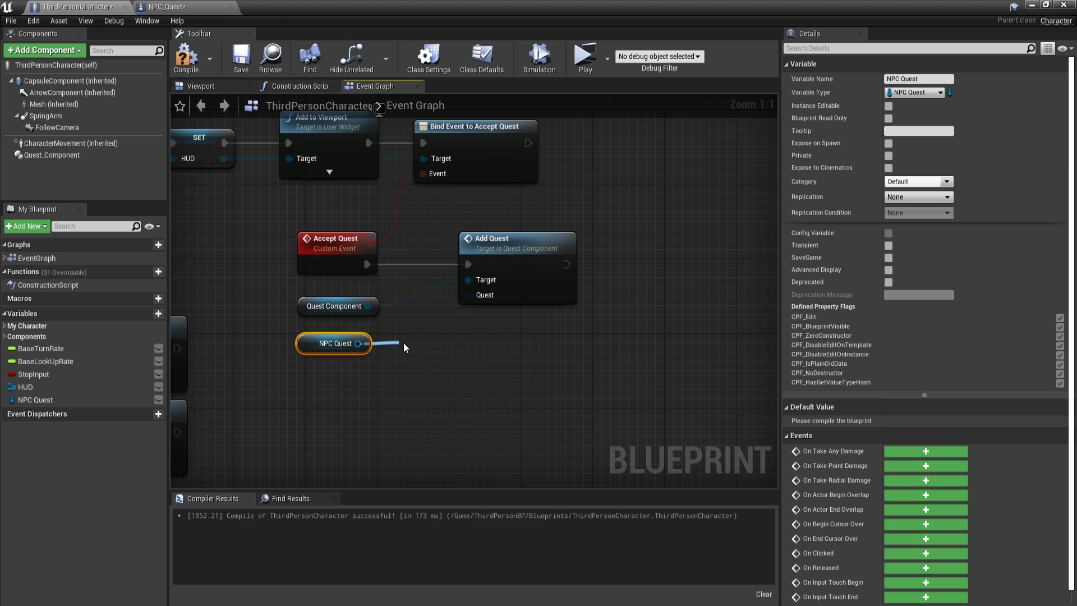
left_click_drag(404, 348, 399, 343)
left_click(443, 392)
left_click_drag(502, 343, 535, 352)
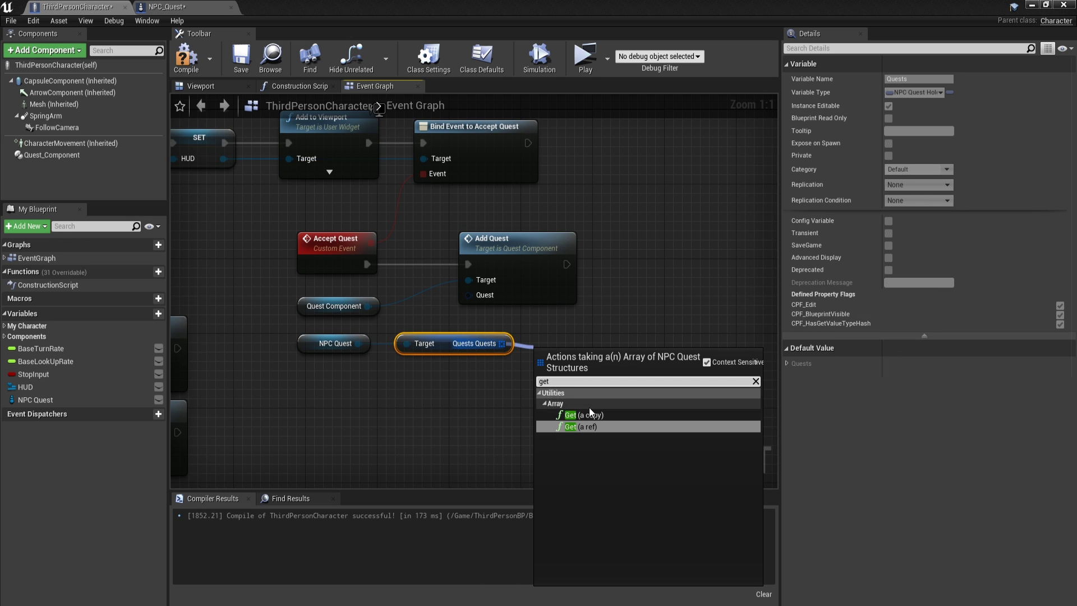
left_click(590, 414)
left_click_drag(599, 379, 385, 366)
left_click_drag(491, 310, 468, 295)
Tidy the node layout and add a Remove Index on the NPC's Quests array
left_click_drag(505, 238, 623, 258)
left_click_drag(333, 305, 409, 313)
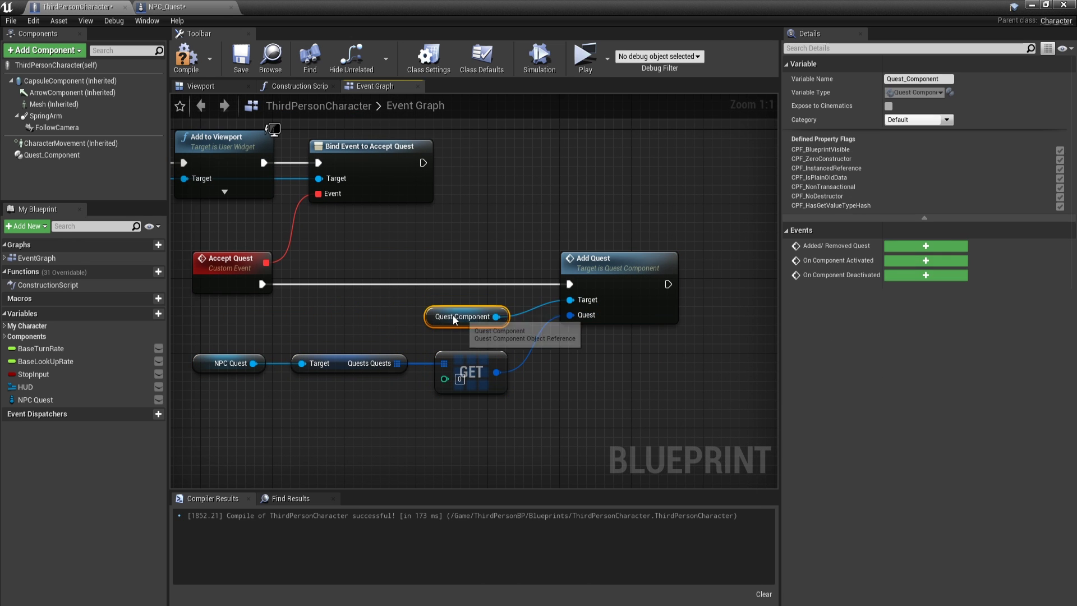
right_click_drag(623, 358, 349, 358)
left_click_drag(505, 360, 532, 359)
left_click_drag(584, 353, 631, 305)
left_click(723, 463)
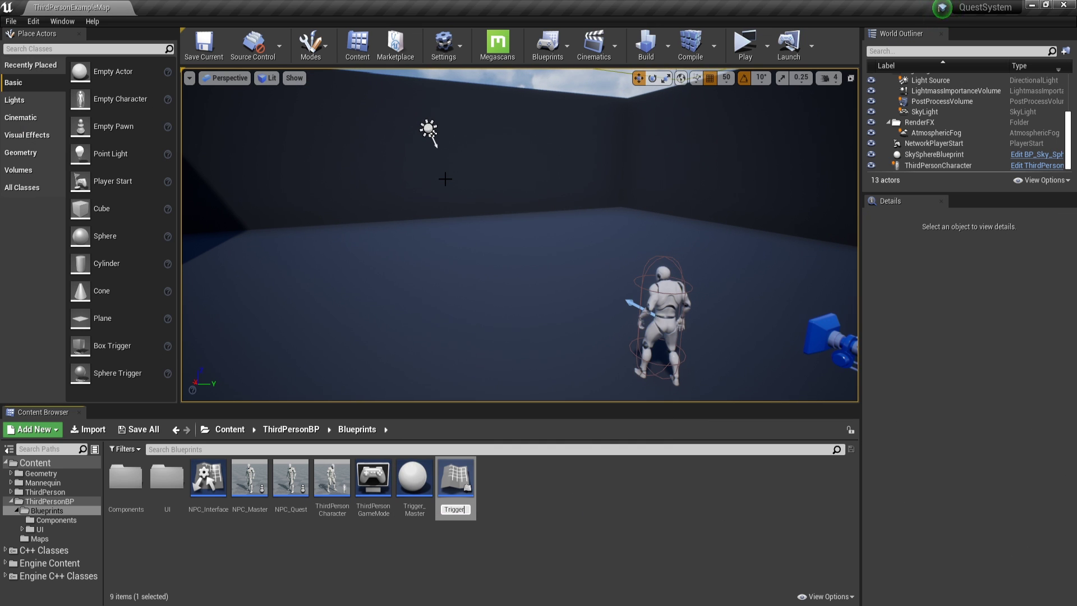
Name the new blueprint Trigger_Location and add a begin-overlap event for its Sphere
key("Return")
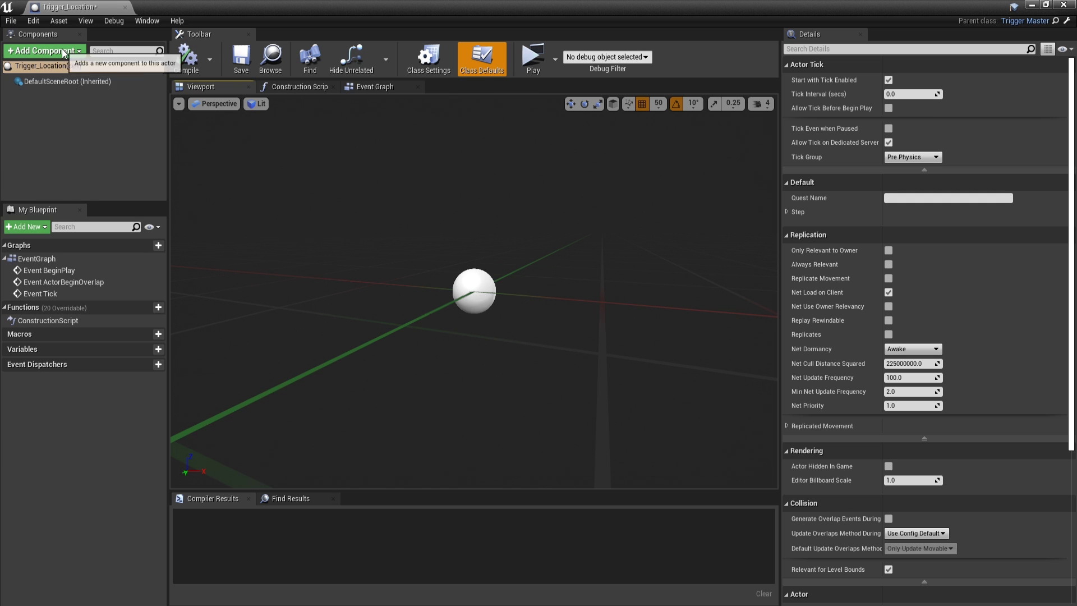
left_click(41, 93)
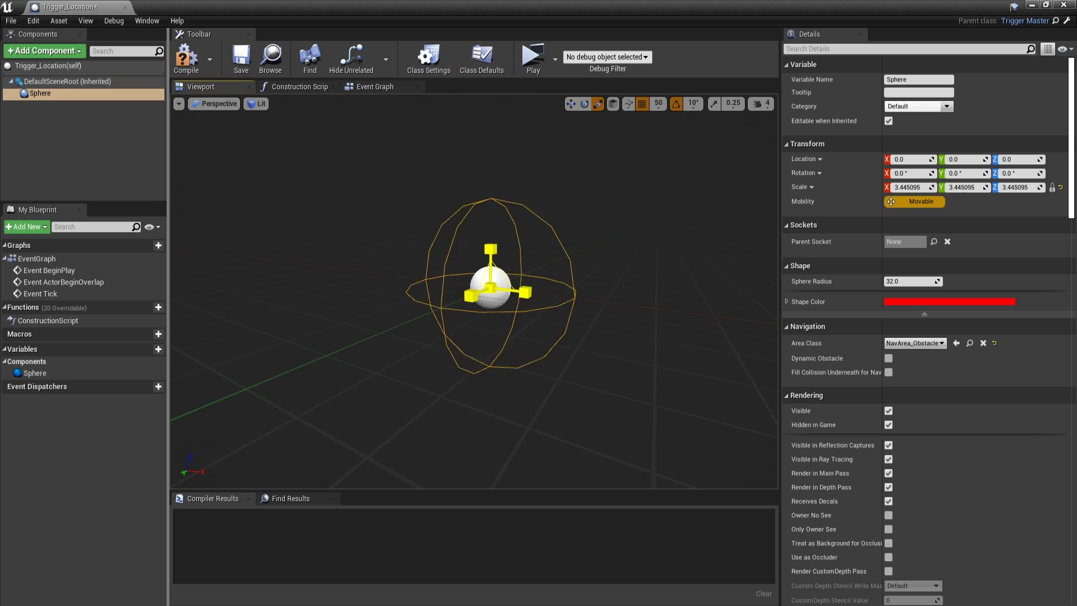
scroll(925, 337, "down", 5)
scroll(925, 336, "down", 10)
left_click(920, 596)
Cast the overlapping actor to ThirdPersonCharacter and call Finish Step on success
left_click_drag(334, 329, 383, 294)
type("cast to third")
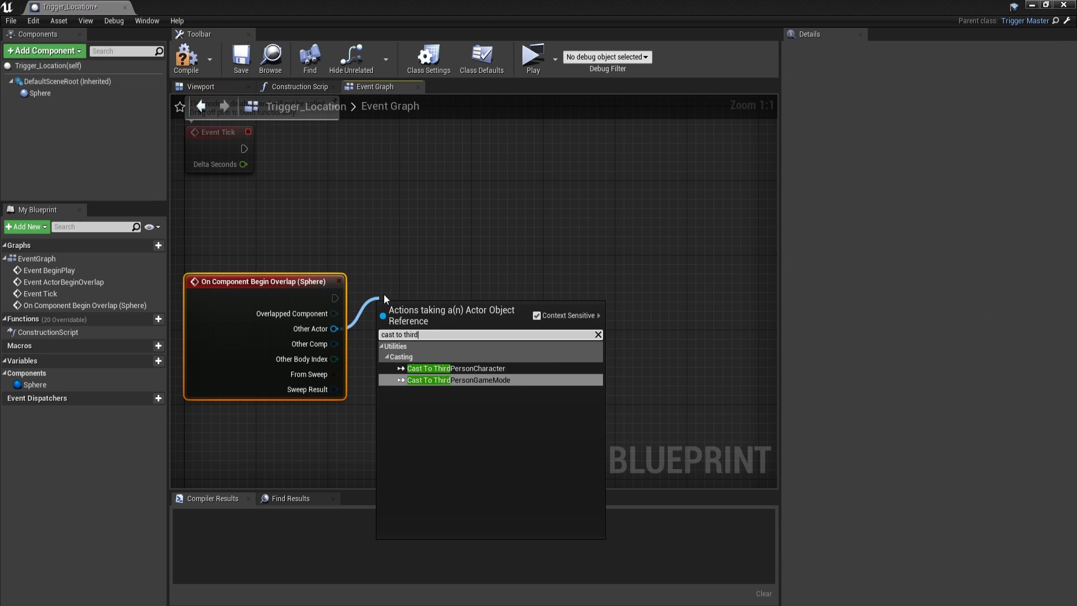
key("Up")
key("Return")
right_click_drag(402, 279, 204, 268)
right_click(408, 298)
key("Return")
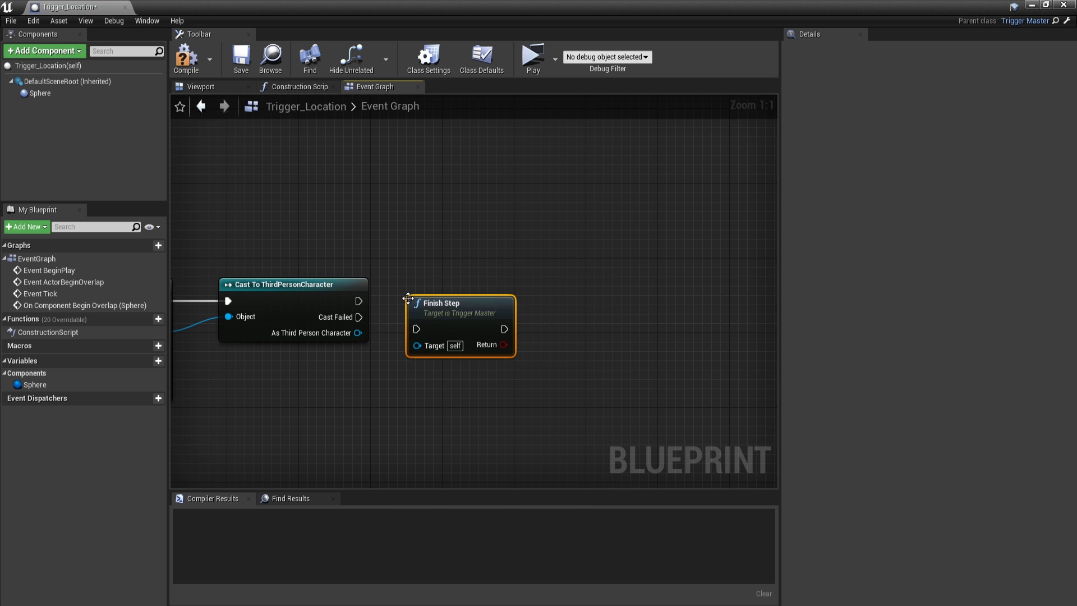
left_click_drag(359, 301, 447, 327)
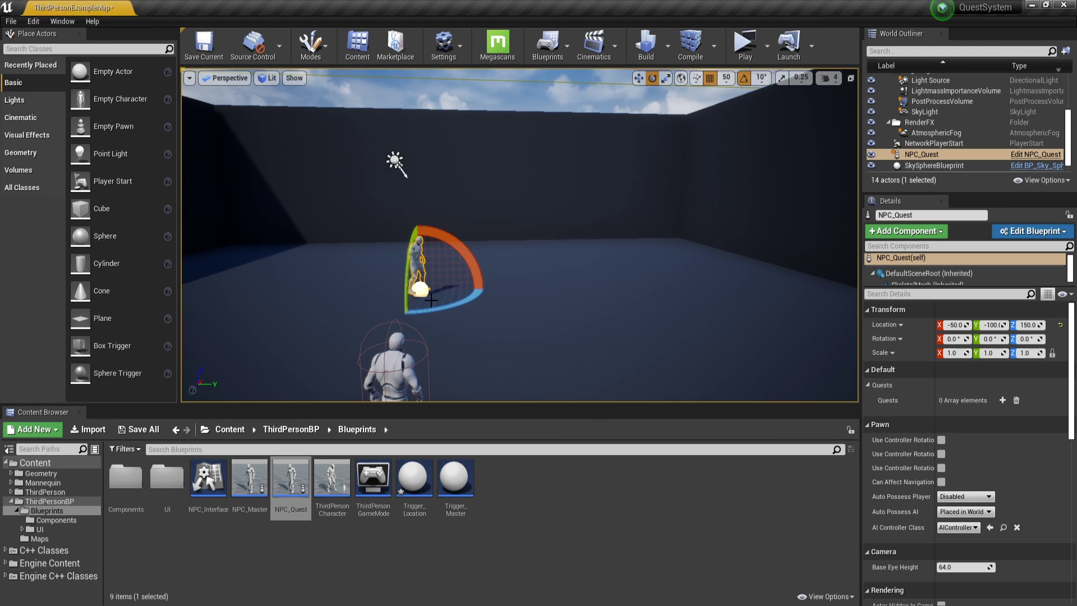
Drag a Trigger_Location actor into the level
left_click_drag(414, 480, 528, 235)
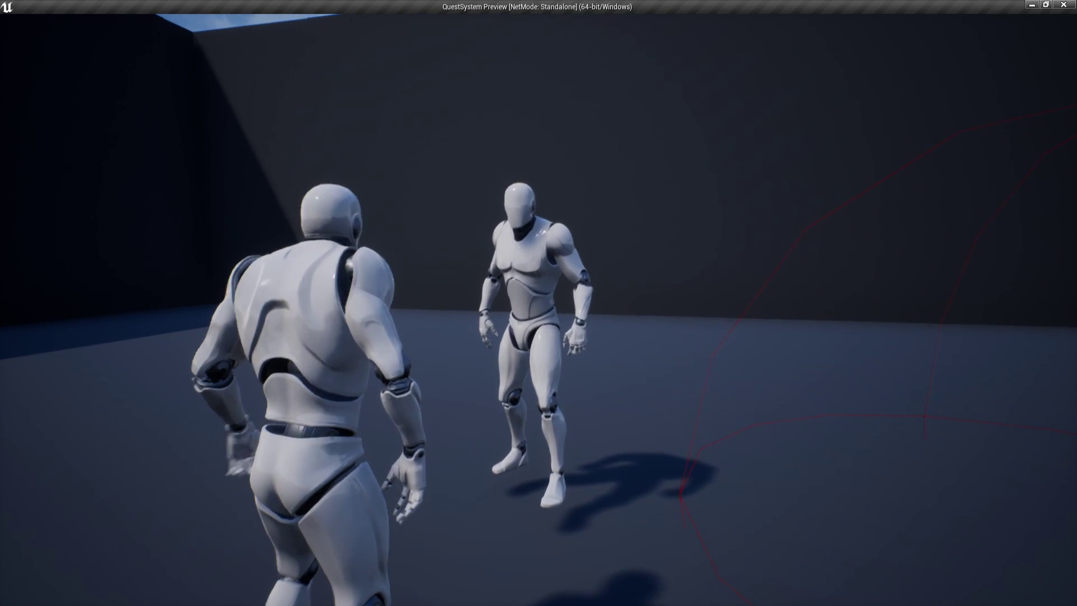
In play, take and accept Test Quest from the NPC, then check progress in the Q quest list
key("e")
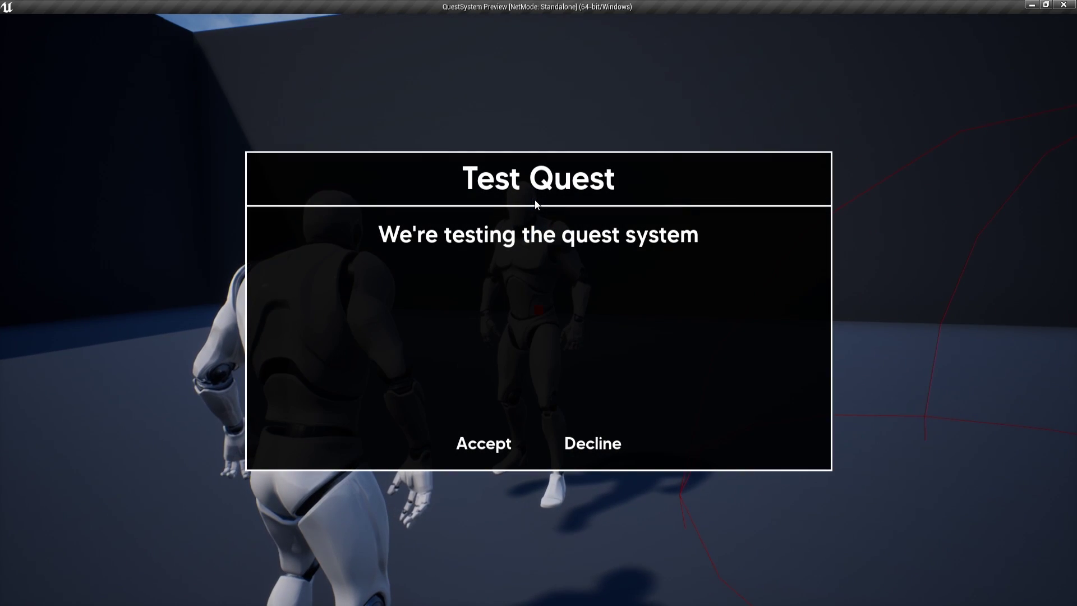
left_click(482, 441)
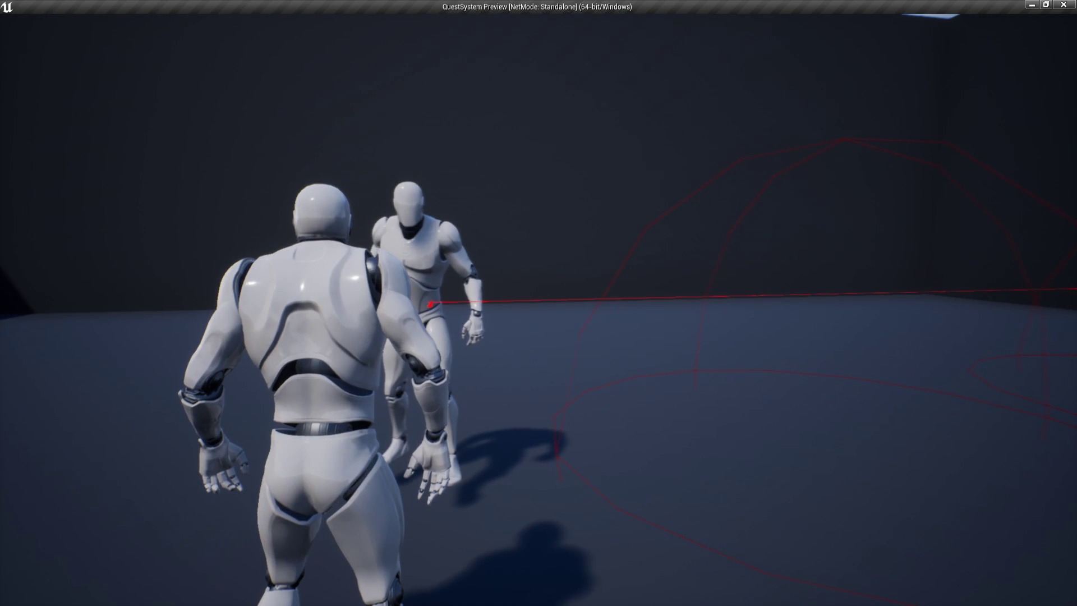
key("q")
key("q")
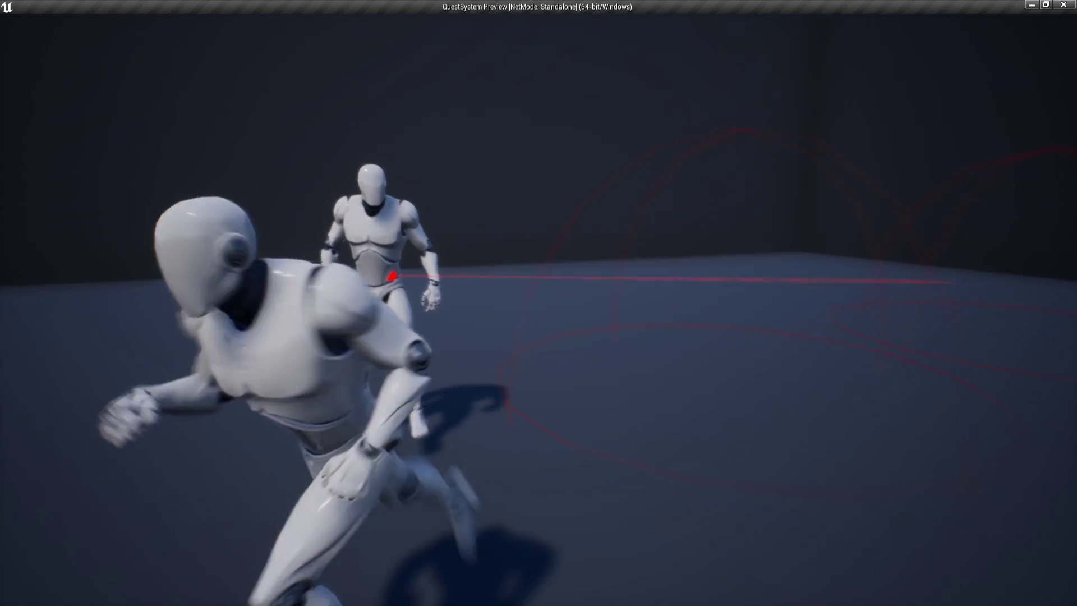
key("q")
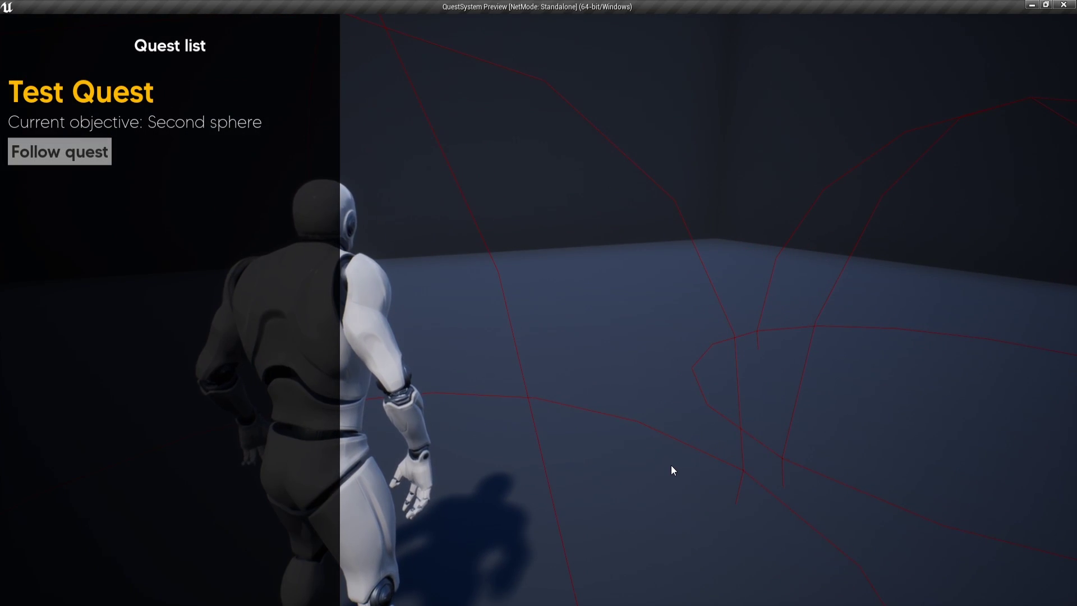
key("q")
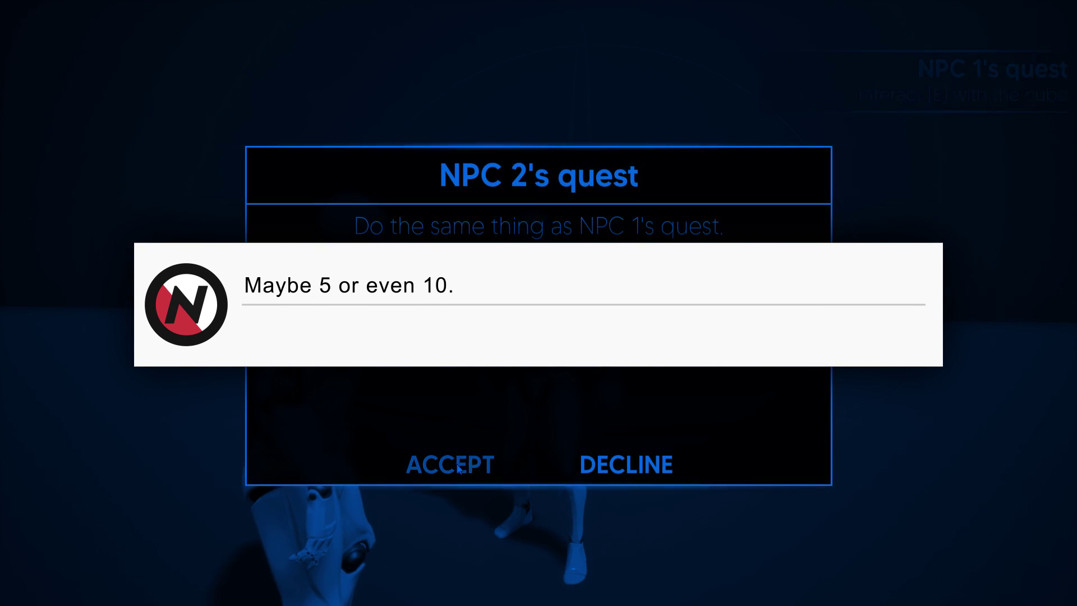
Accept NPC 2's quest via its ACCEPT button so the cube objective is tracked
left_click(458, 469)
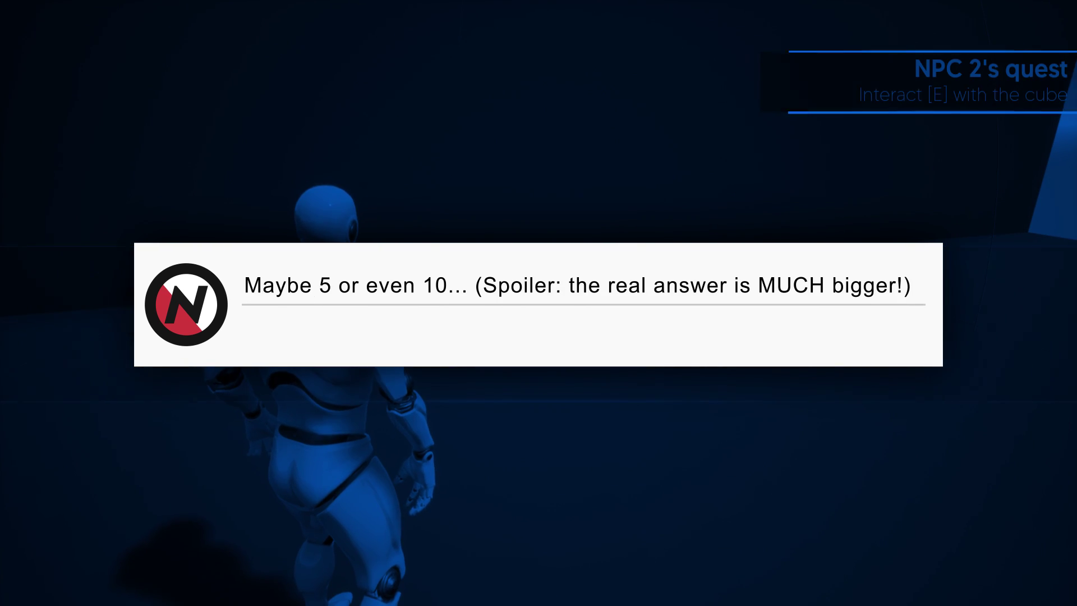